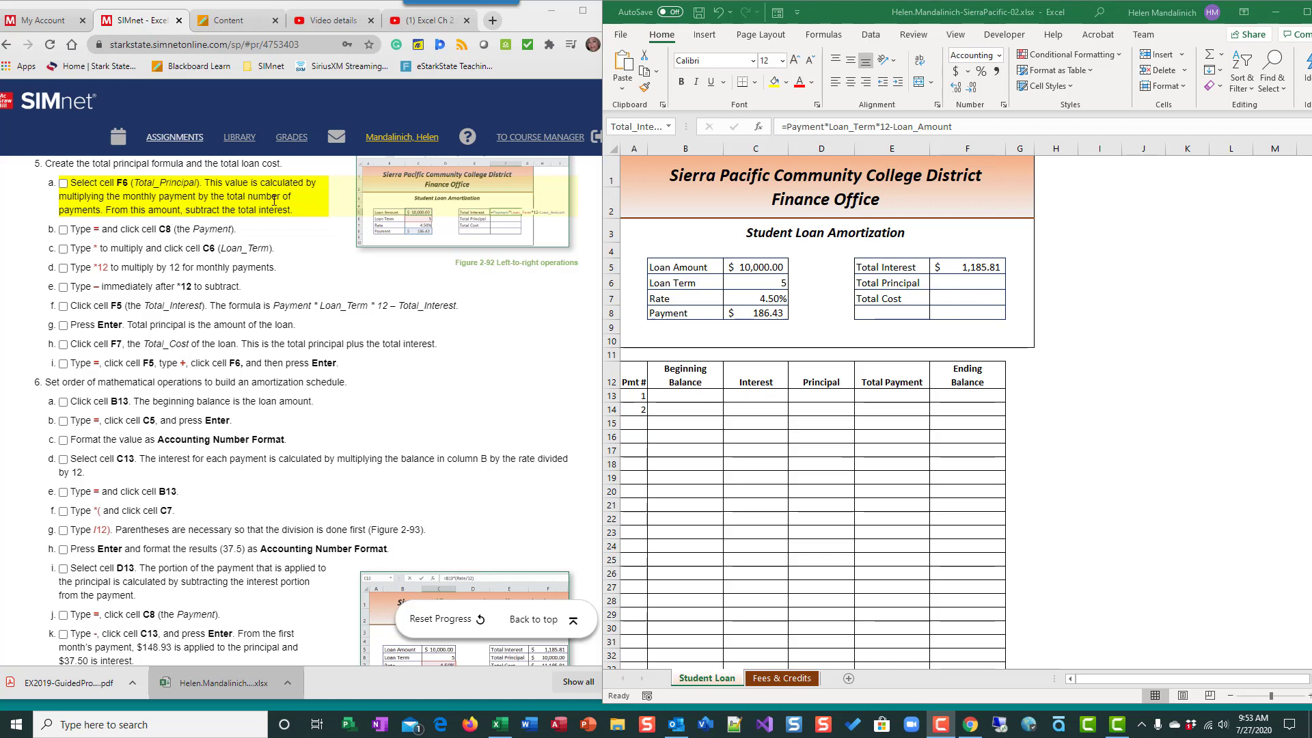
- Calculate the total principal in cell F6 with the formula =Payment*Loan_Term*12-Total_Interest
{"action": "left_click", "coordinate": [973, 285]}
{"action": "left_click", "coordinate": [976, 286]}
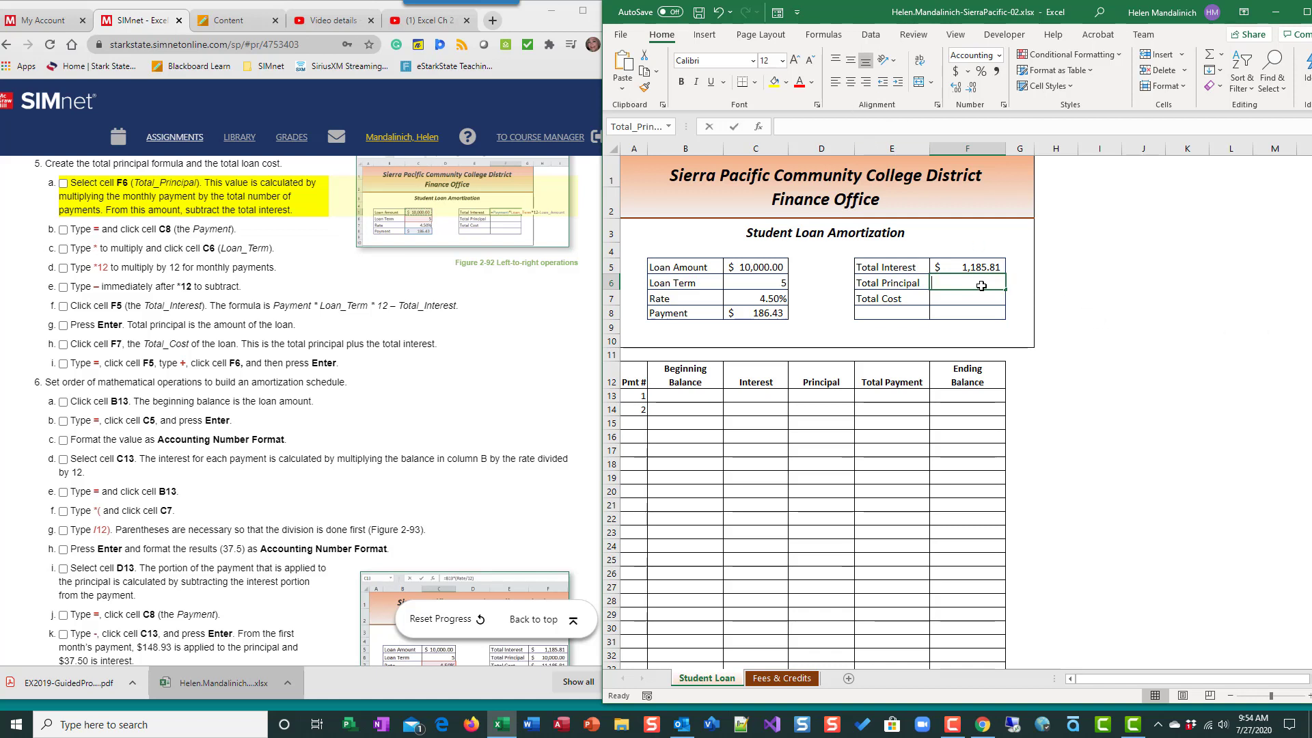
{"action": "type", "text": "="}
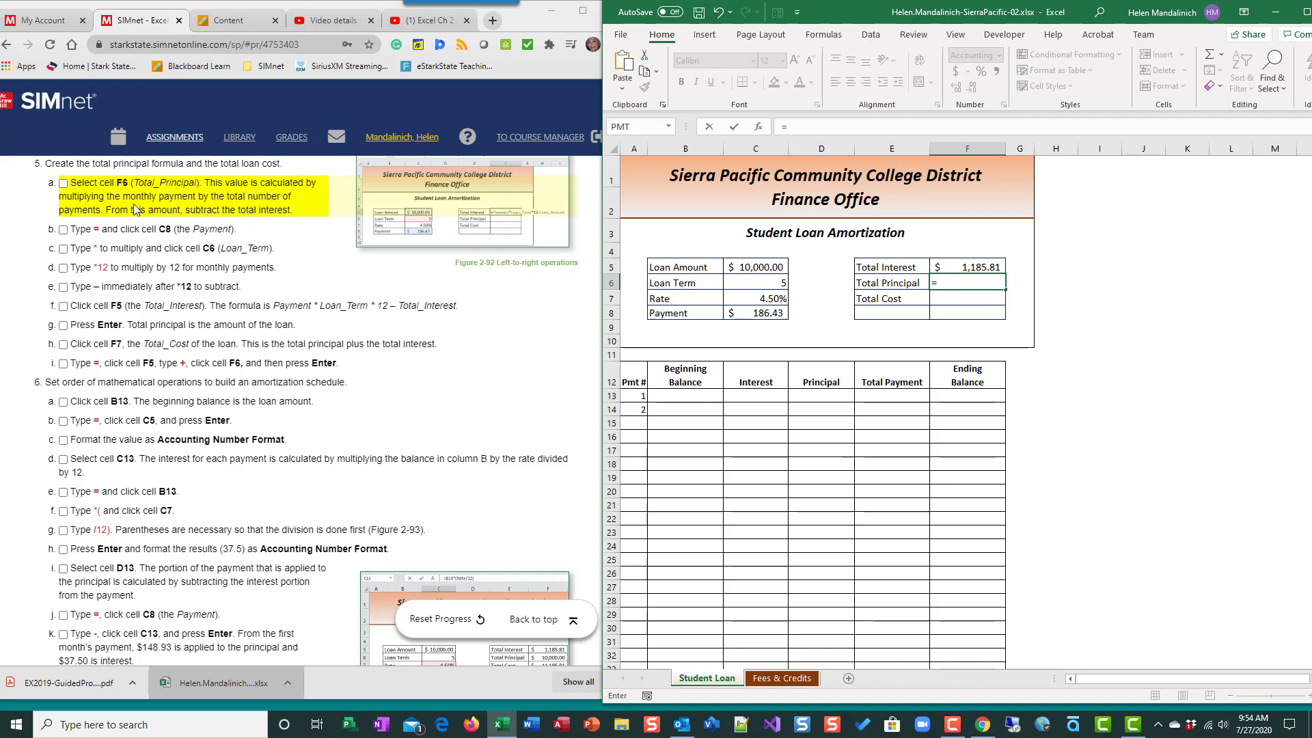
{"action": "left_click", "coordinate": [770, 313]}
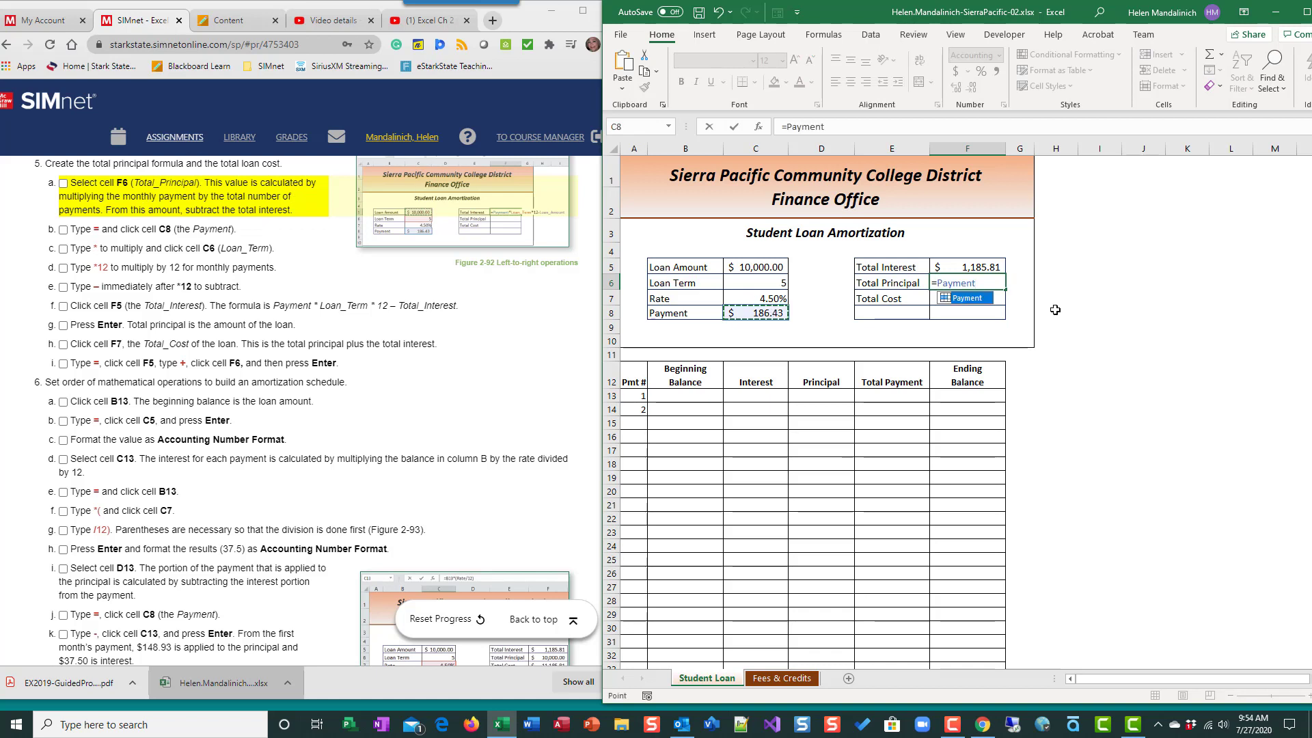
{"action": "type", "text": "*"}
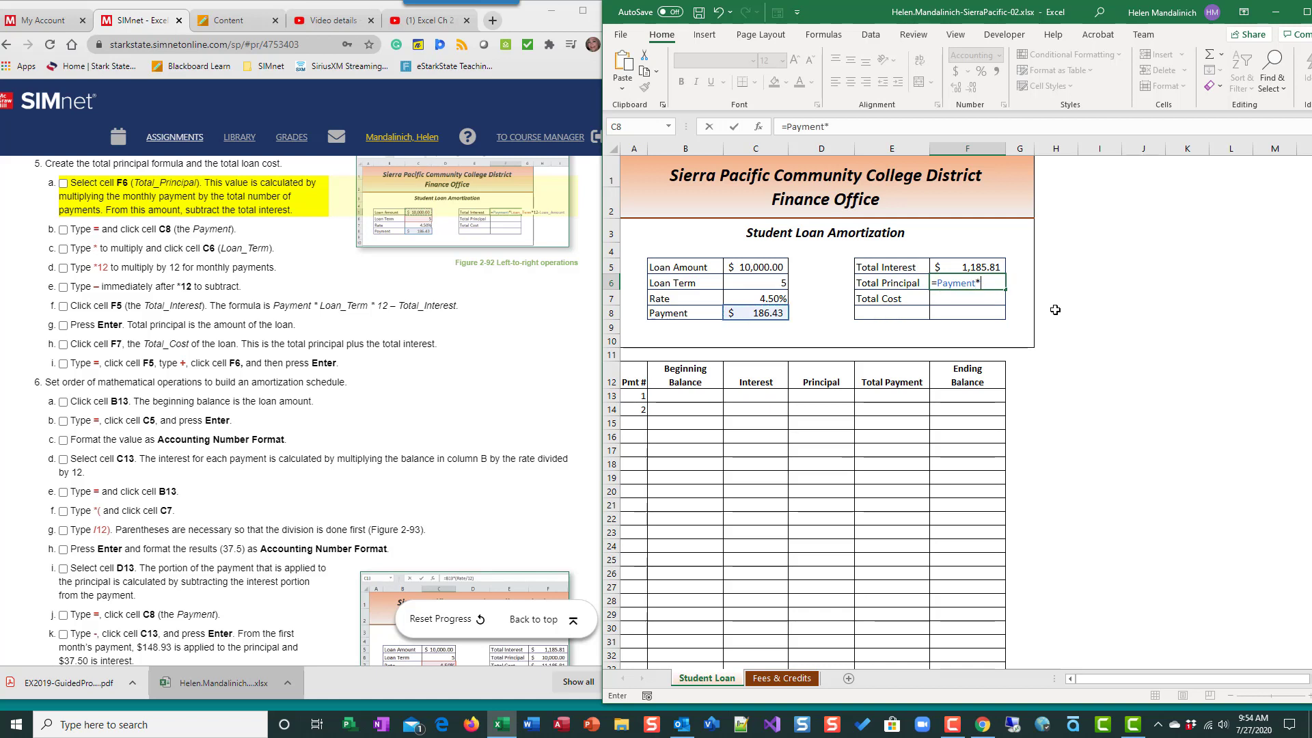
{"action": "left_click", "coordinate": [764, 283]}
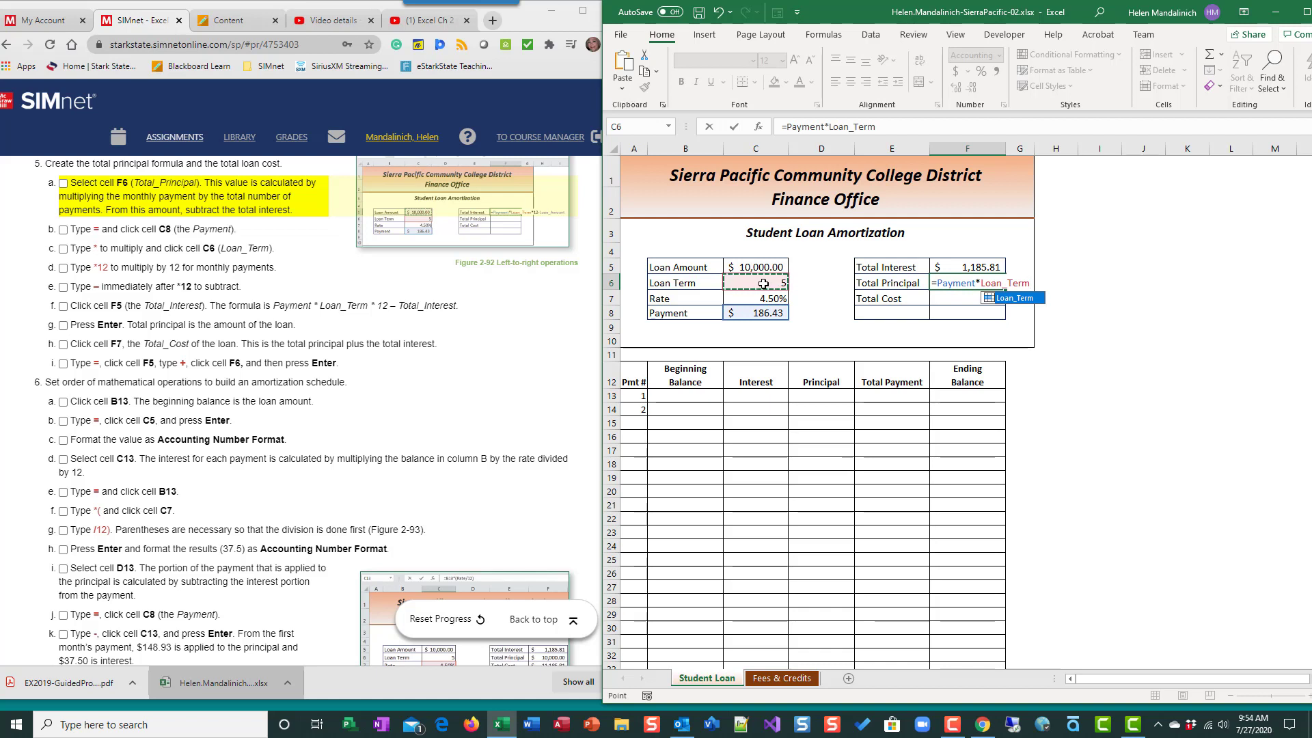
{"action": "type", "text": "*12"}
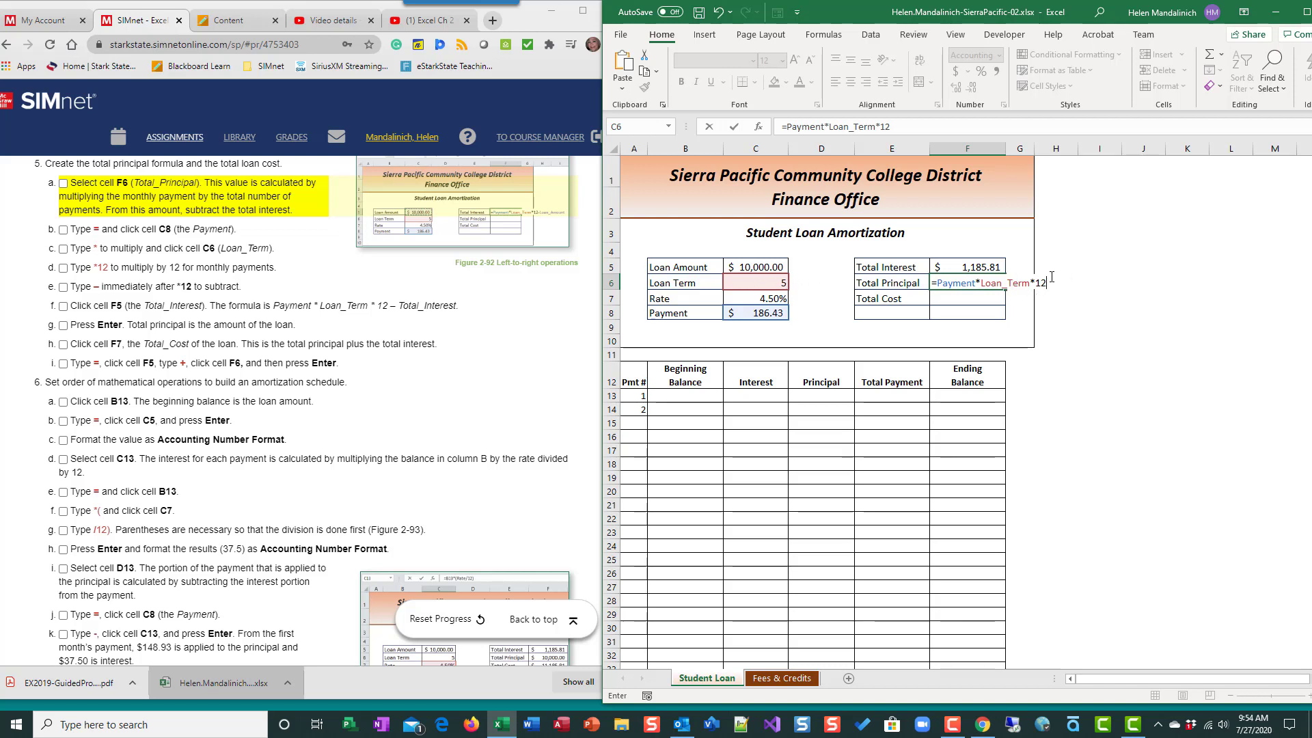
{"action": "type", "text": "-"}
{"action": "left_click", "coordinate": [971, 268]}
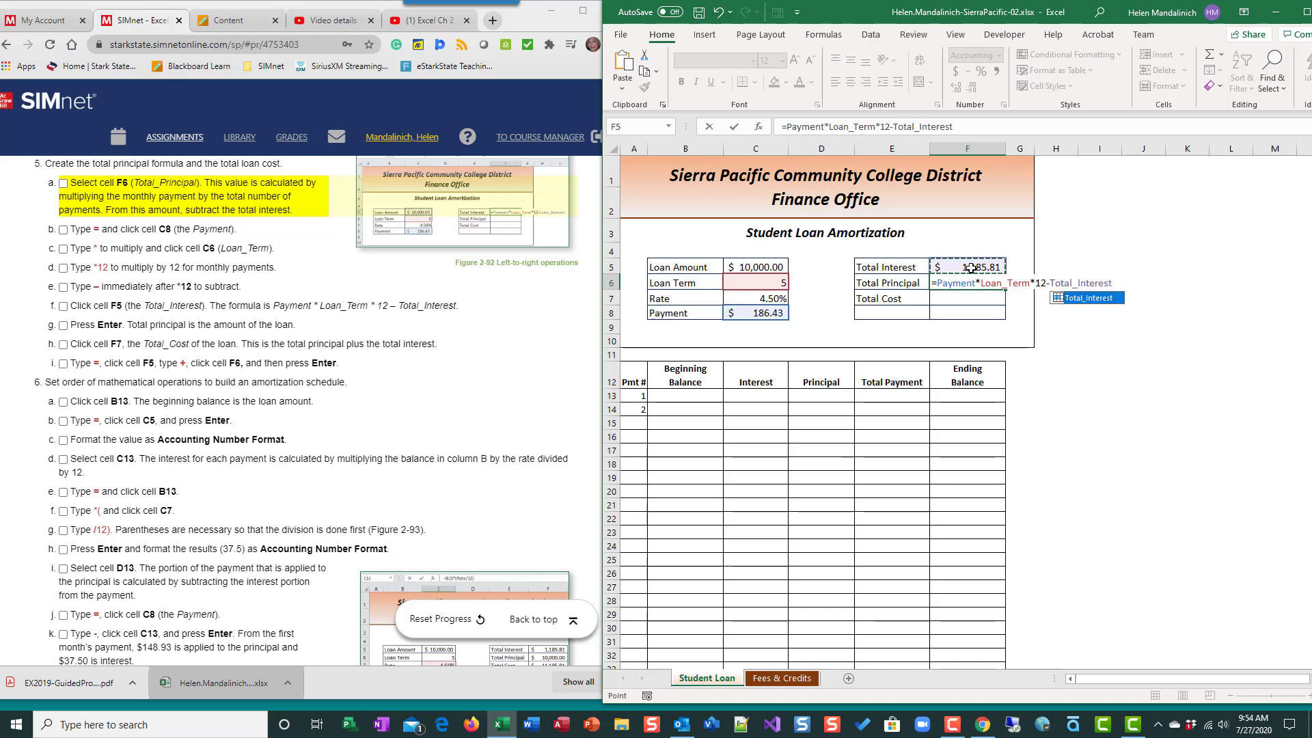
{"action": "key", "text": "Return"}
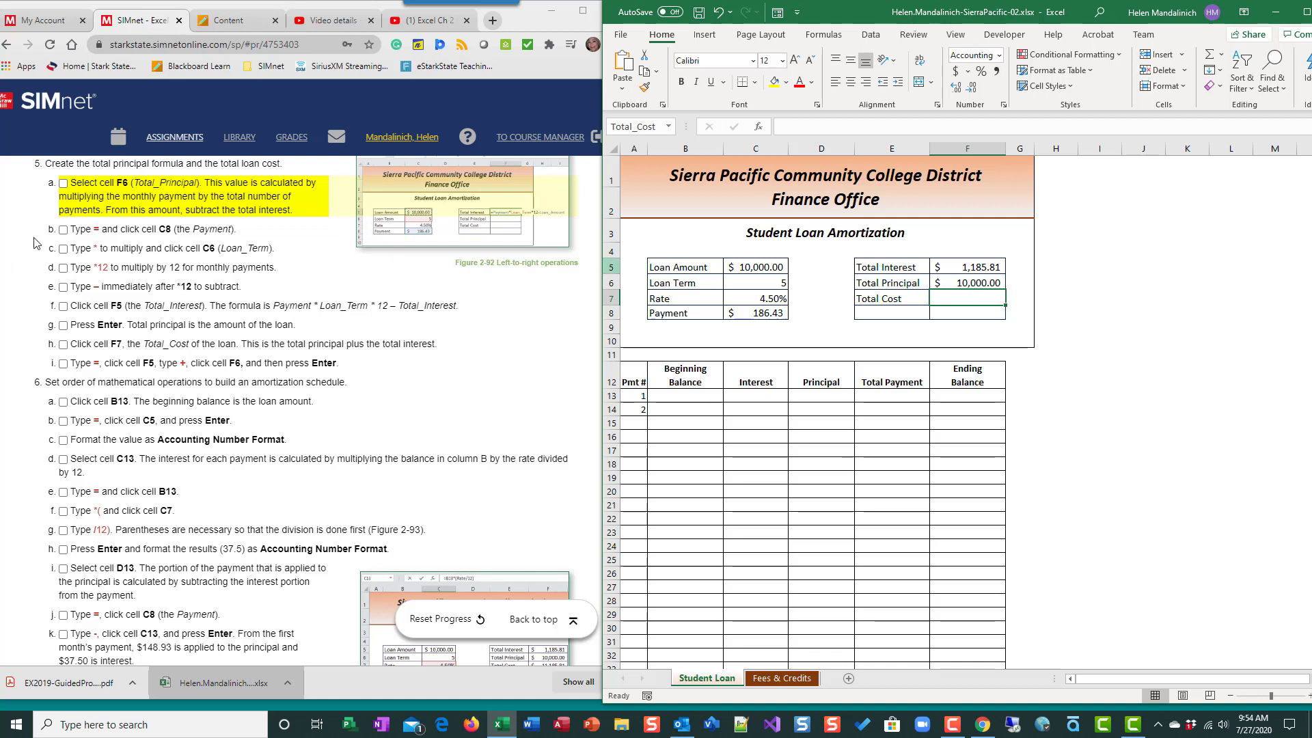
- In the SIMnet instructions, check off items a, b, c, d, f and g of task 5
{"action": "left_click", "coordinate": [62, 183]}
{"action": "left_click", "coordinate": [62, 230]}
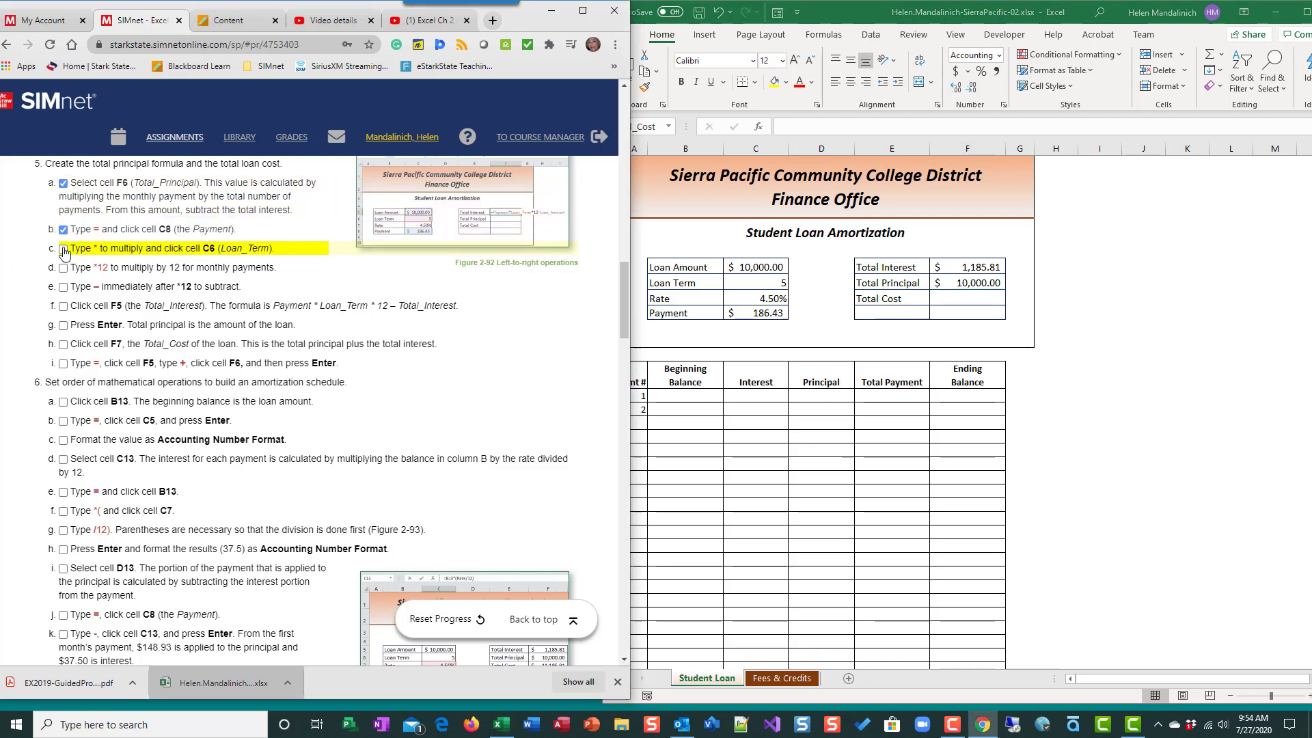
{"action": "left_click", "coordinate": [63, 249]}
{"action": "left_click", "coordinate": [63, 269]}
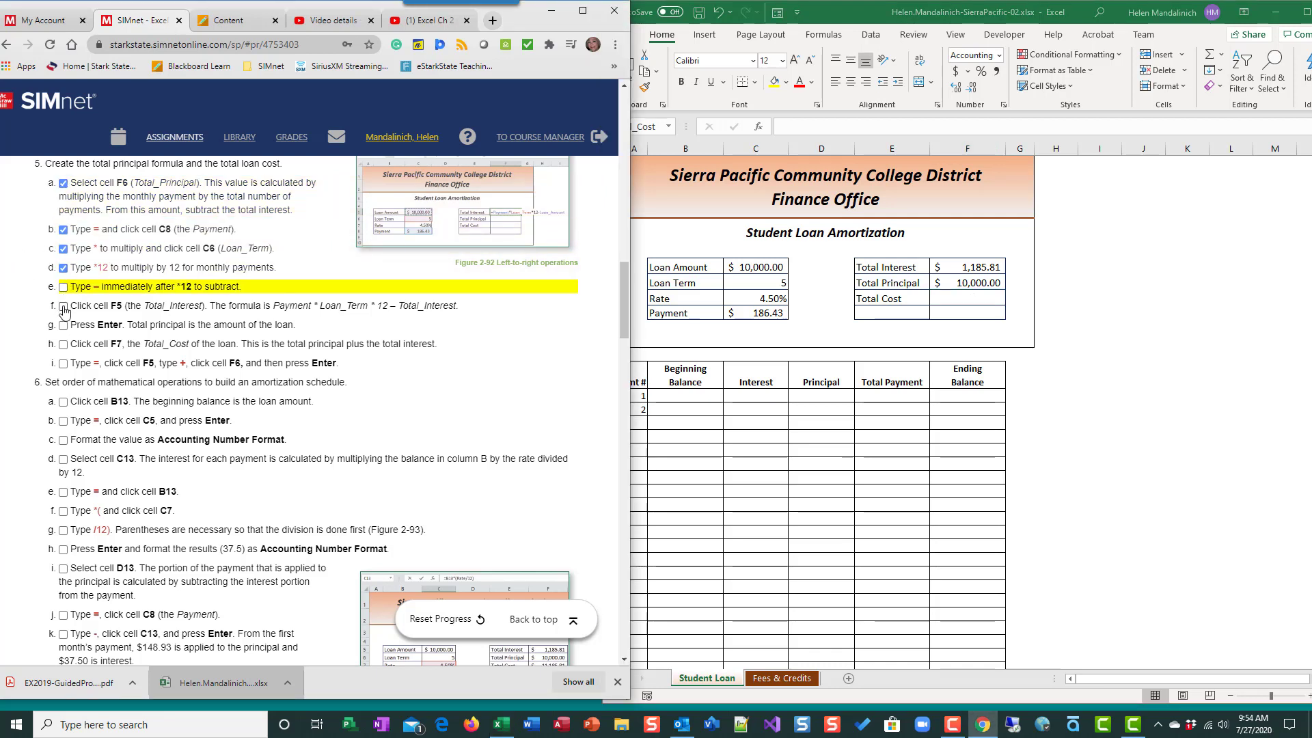
{"action": "left_click", "coordinate": [63, 306]}
{"action": "left_click", "coordinate": [64, 326]}
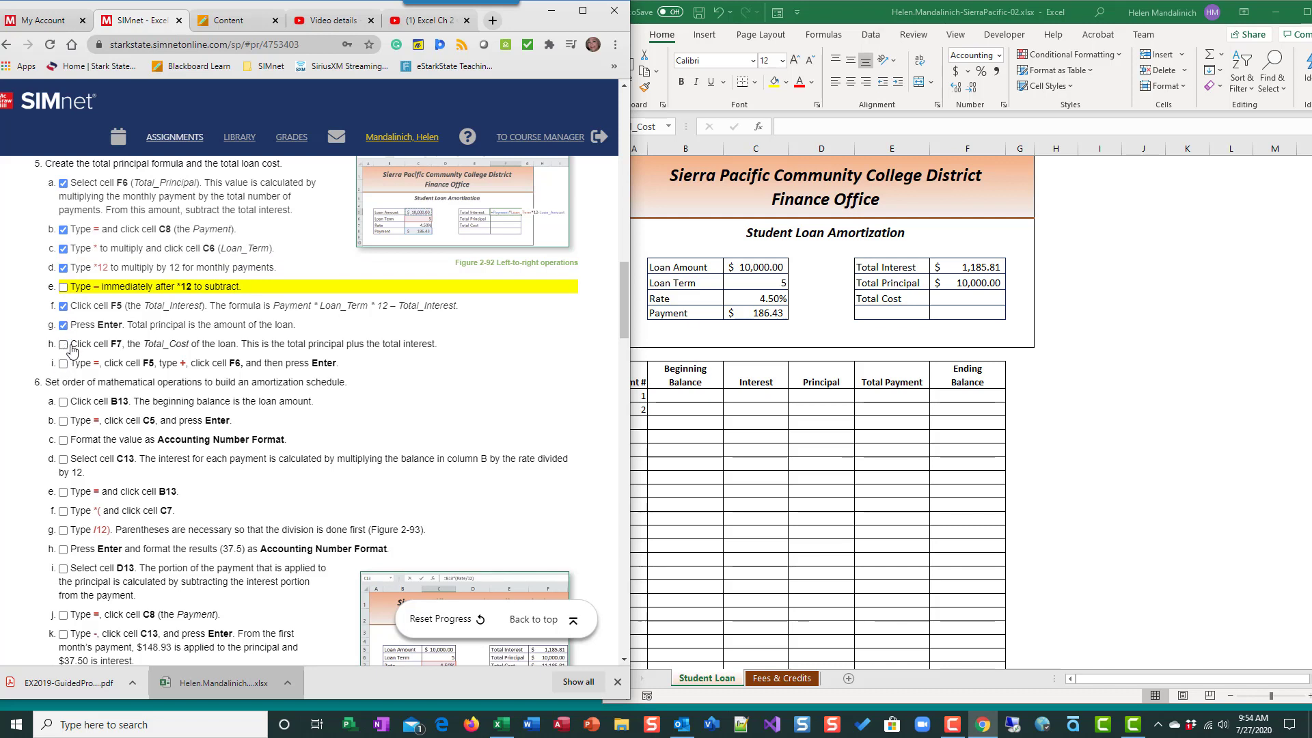
- Calculate the total cost in cell F7 as =Total_Interest+Total_Principal, and check off items h and i of task 5 in the SIMnet instructions
{"action": "left_click", "coordinate": [979, 298]}
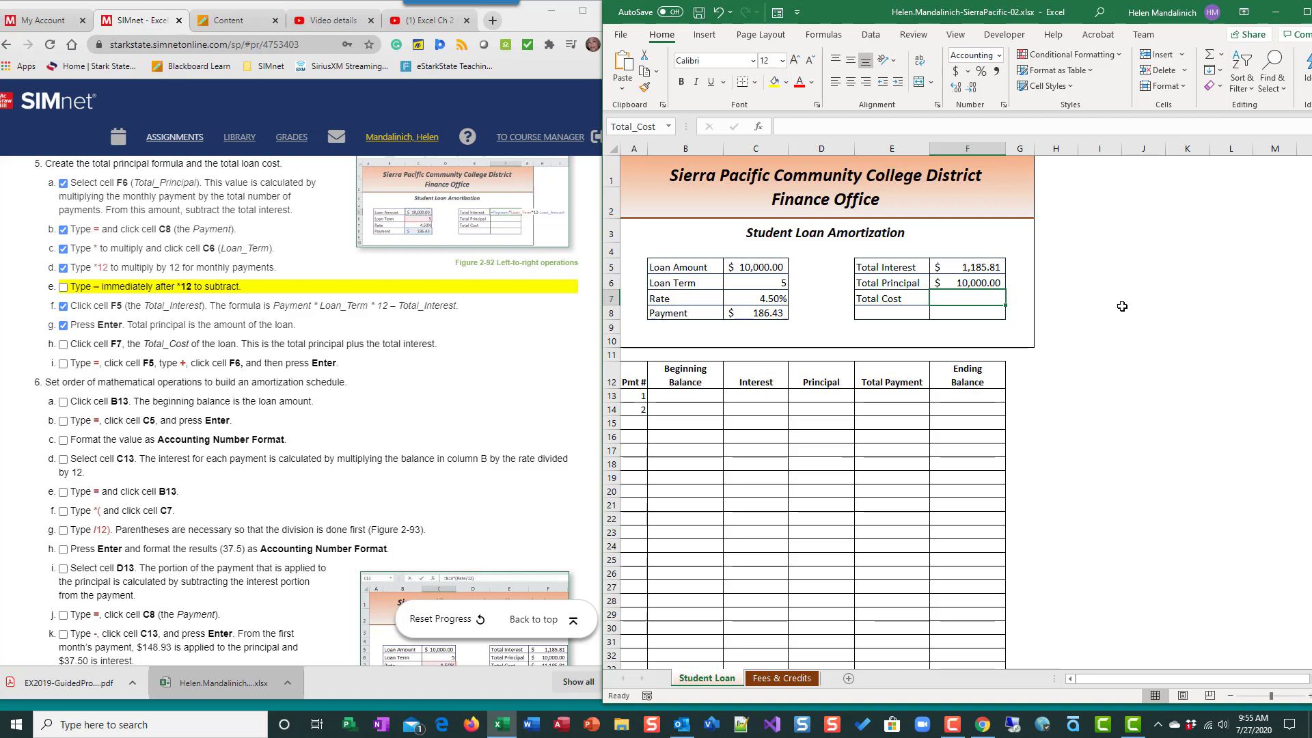
{"action": "type", "text": "="}
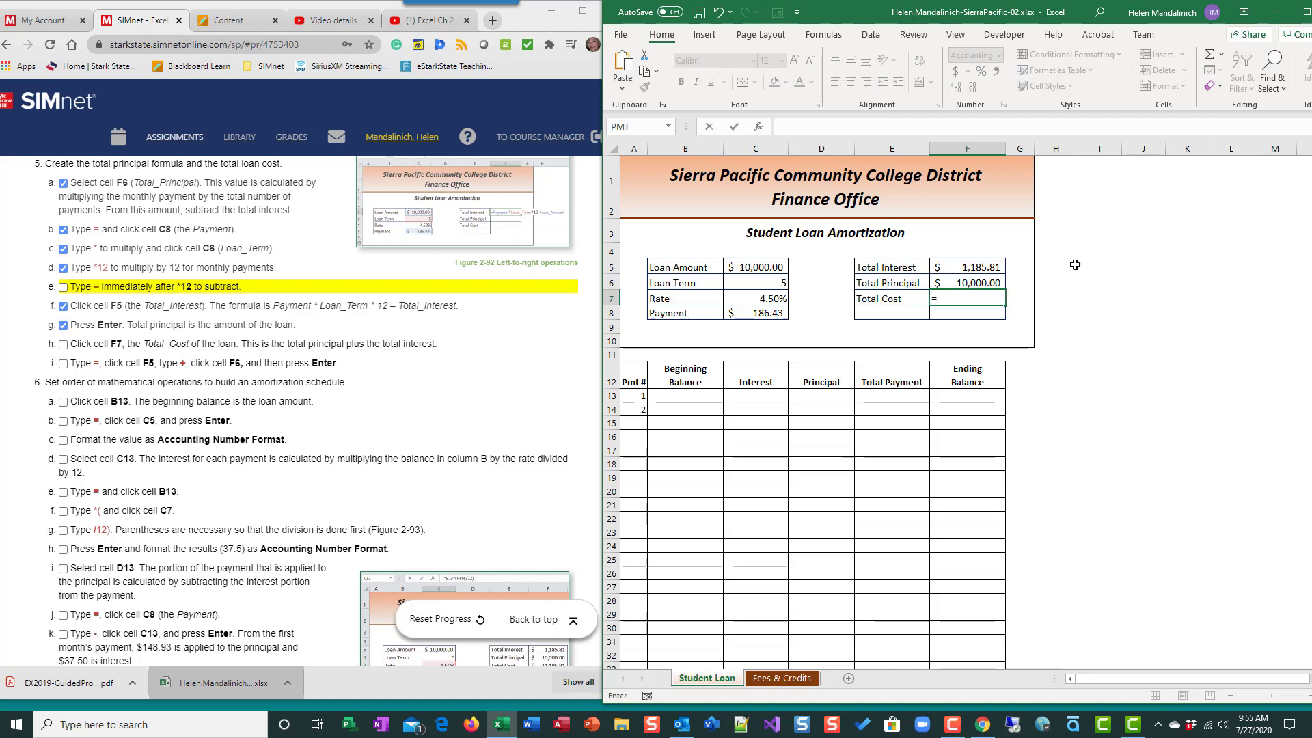
{"action": "left_click", "coordinate": [982, 277]}
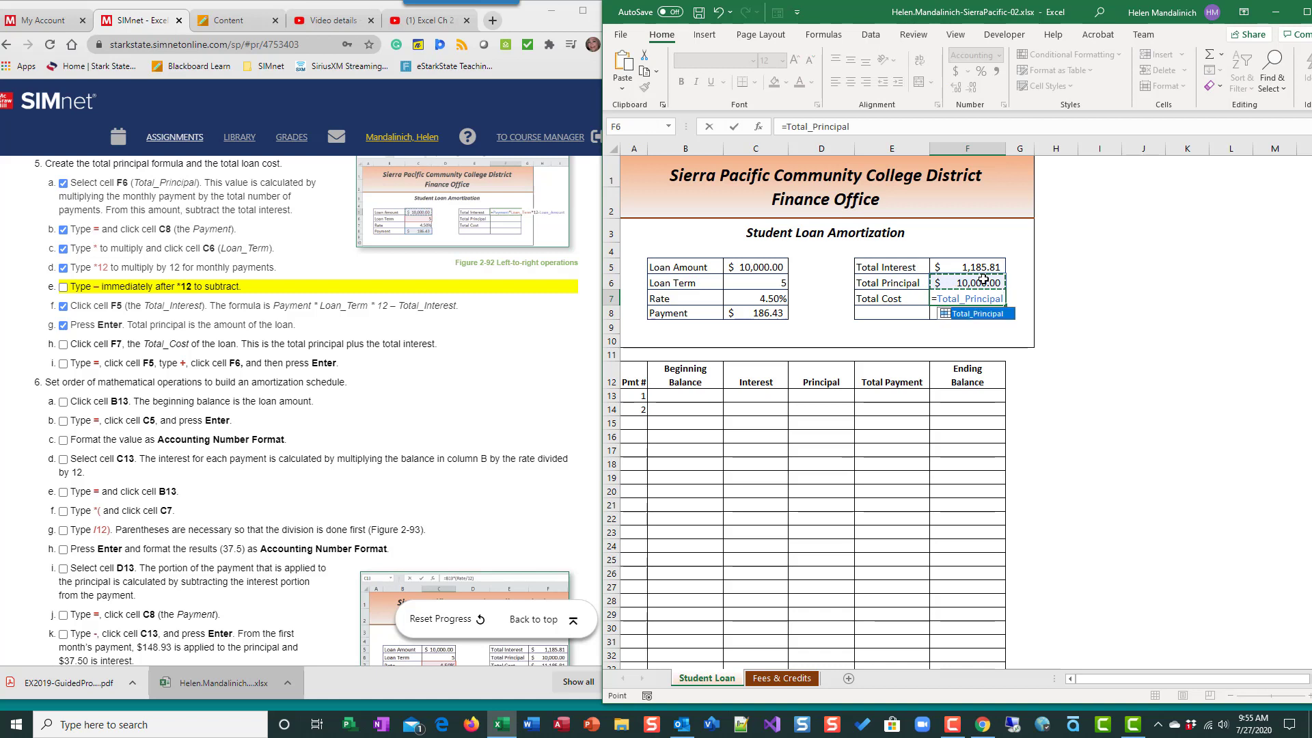
{"action": "left_click", "coordinate": [992, 266]}
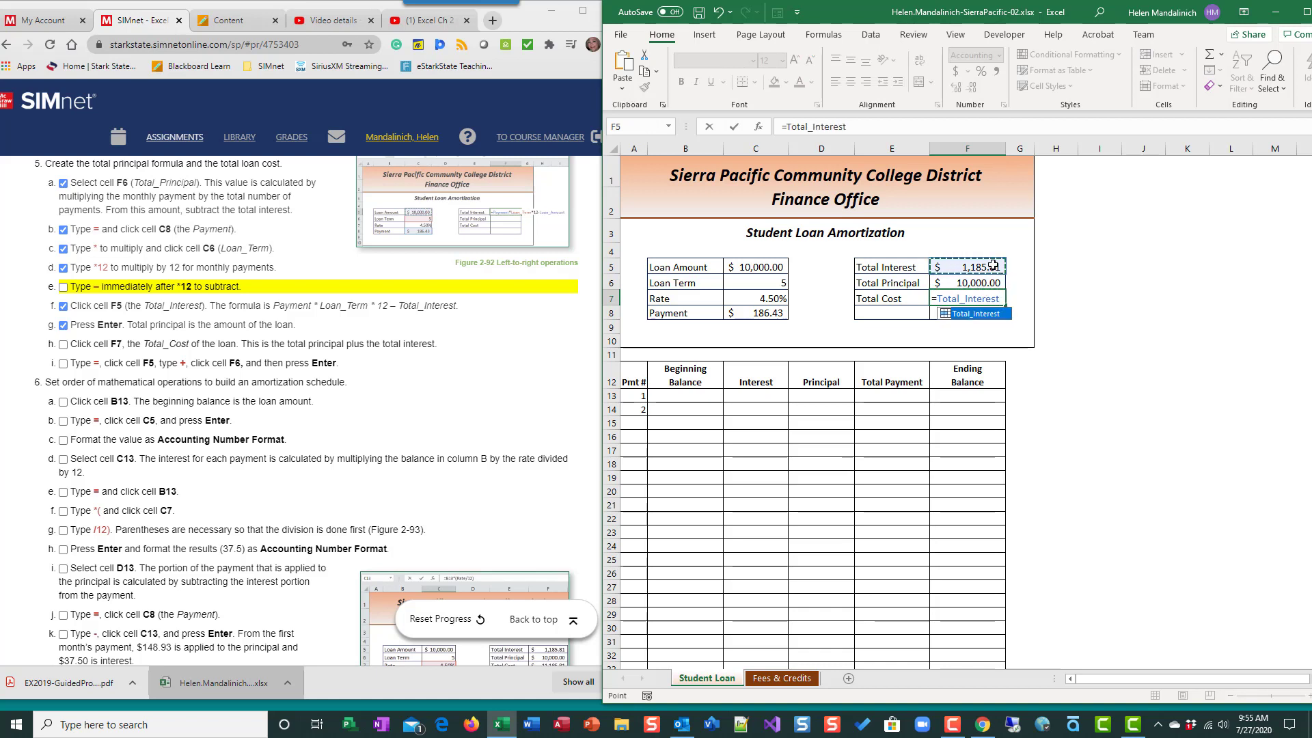
{"action": "type", "text": "+"}
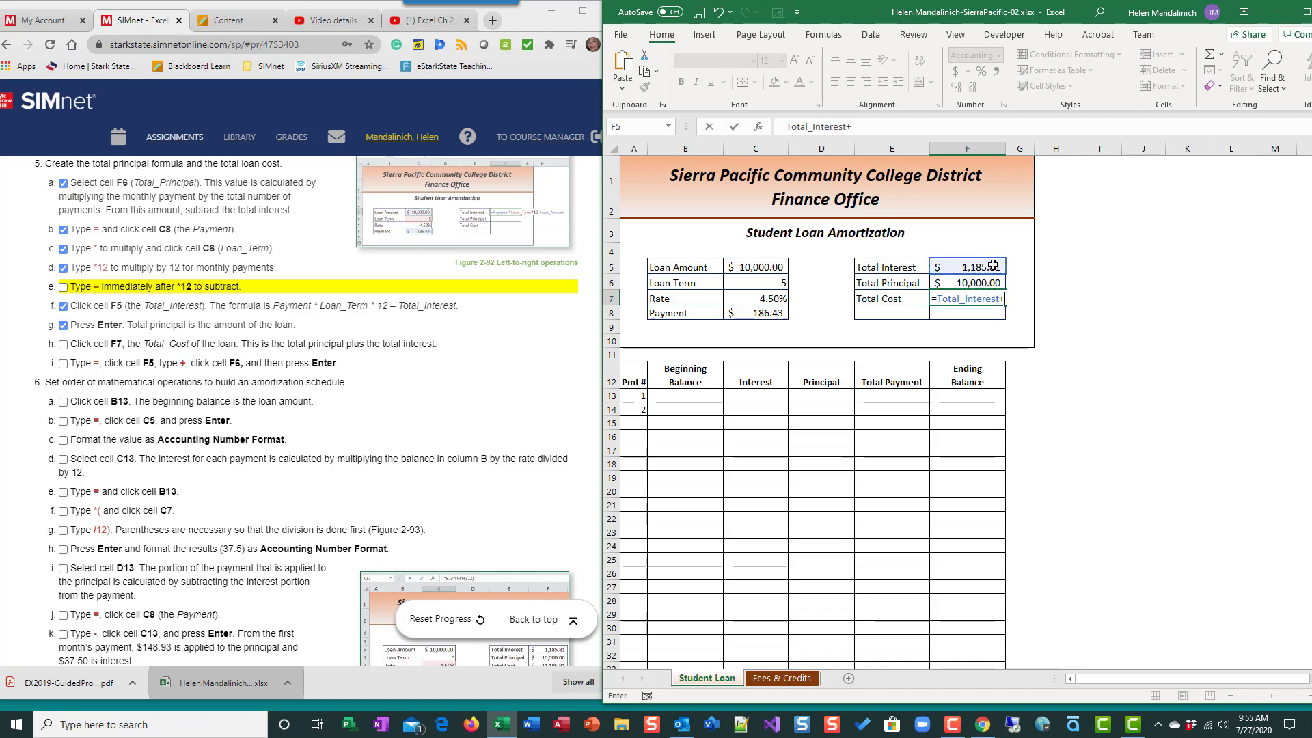
{"action": "left_click", "coordinate": [991, 282]}
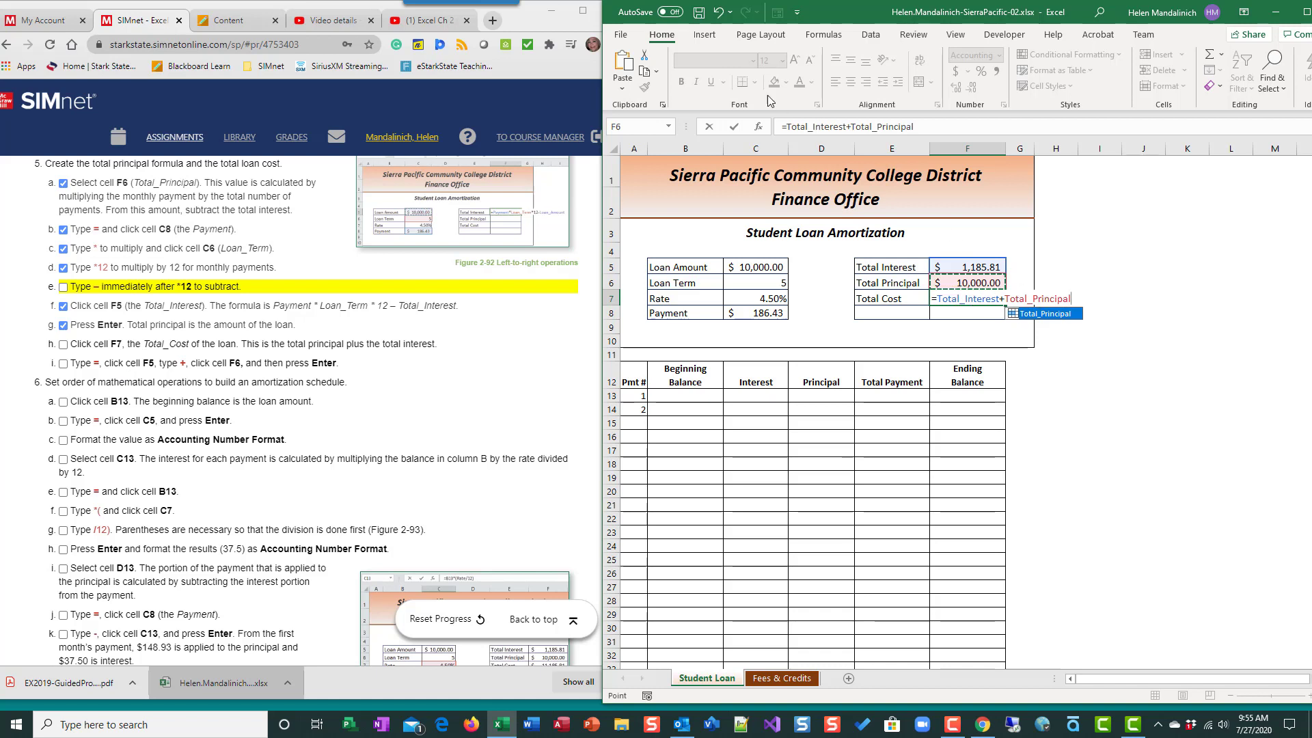
{"action": "left_click", "coordinate": [733, 126]}
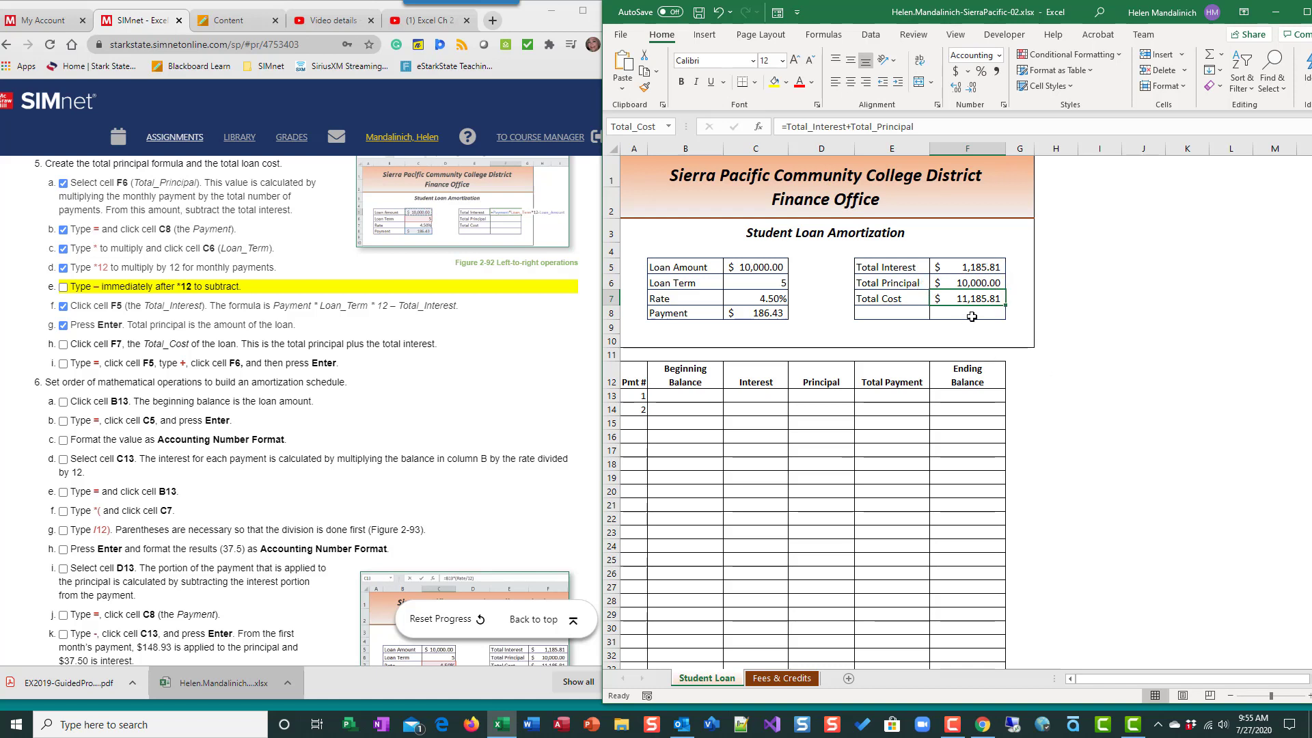
{"action": "left_click", "coordinate": [72, 355]}
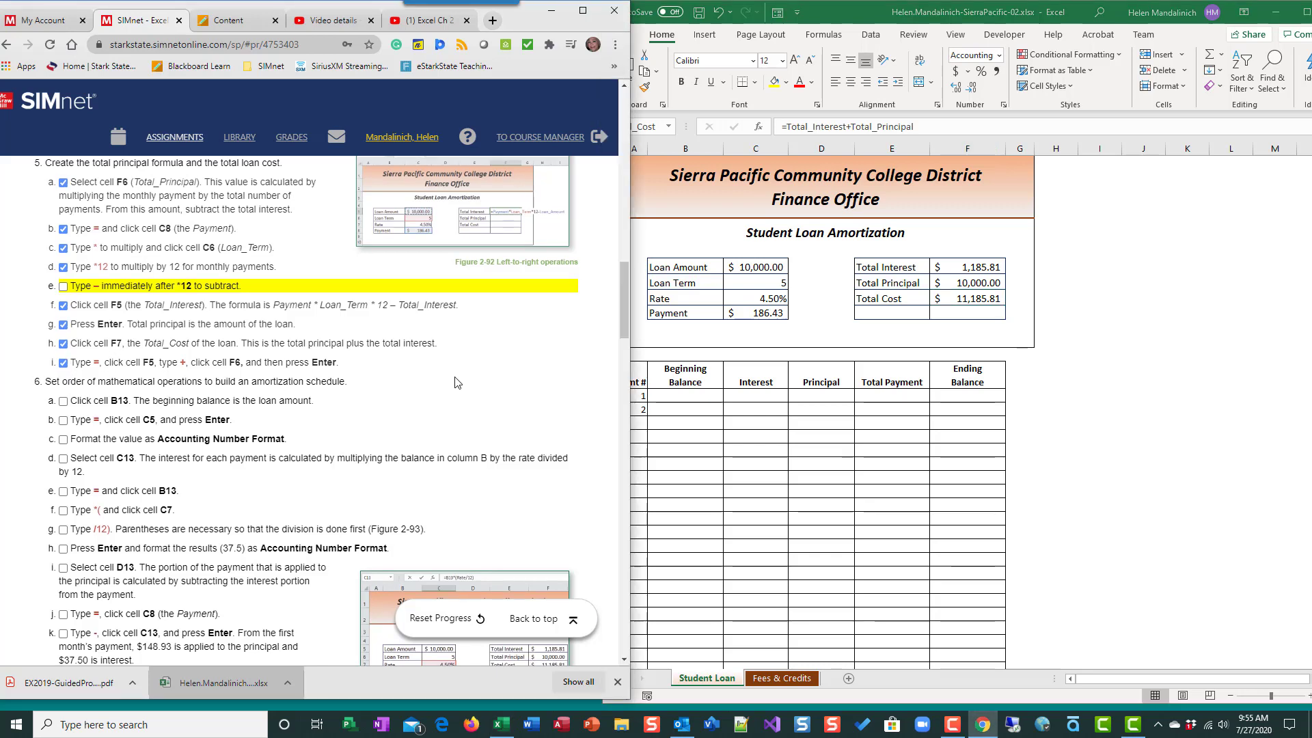
- Enter =Loan_Amount as the first beginning balance in cell B13, and check off items a and b of task 6 in SIMnet
{"action": "scroll", "coordinate": [431, 375], "scroll_direction": "down", "scroll_amount": 2}
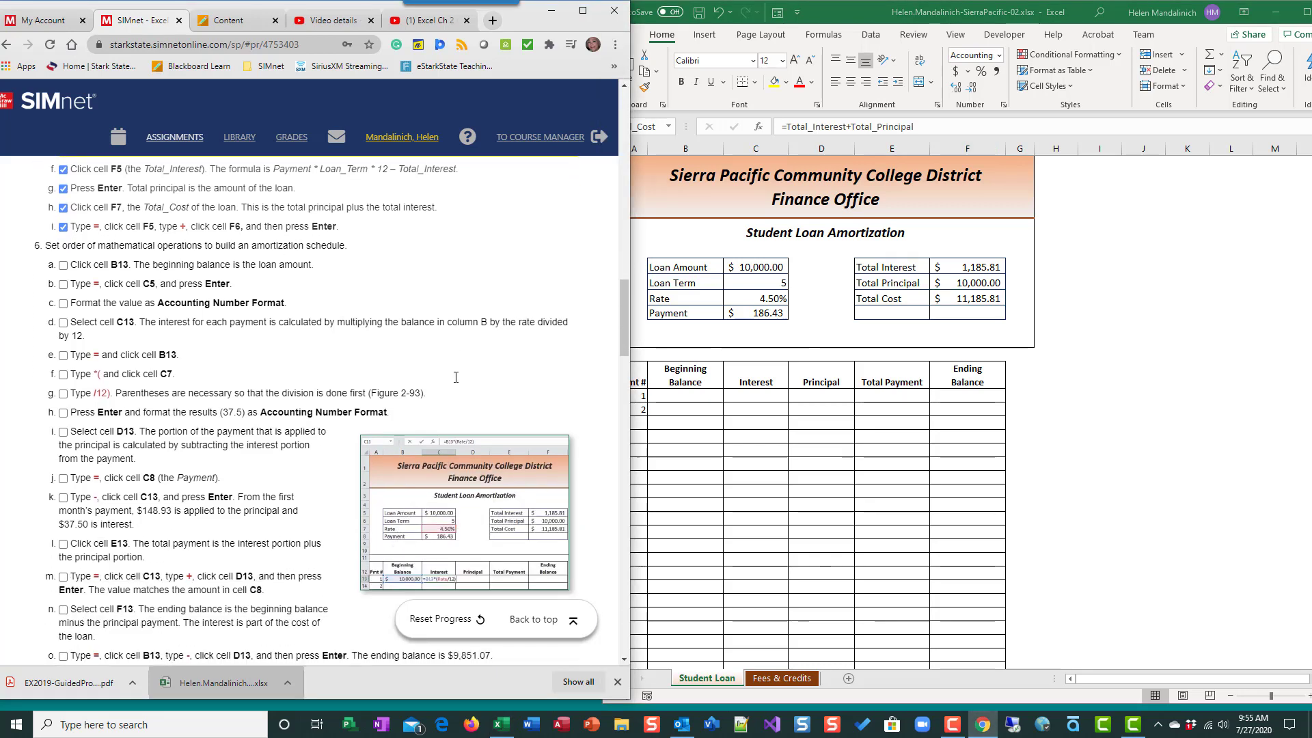
{"action": "left_click", "coordinate": [677, 415]}
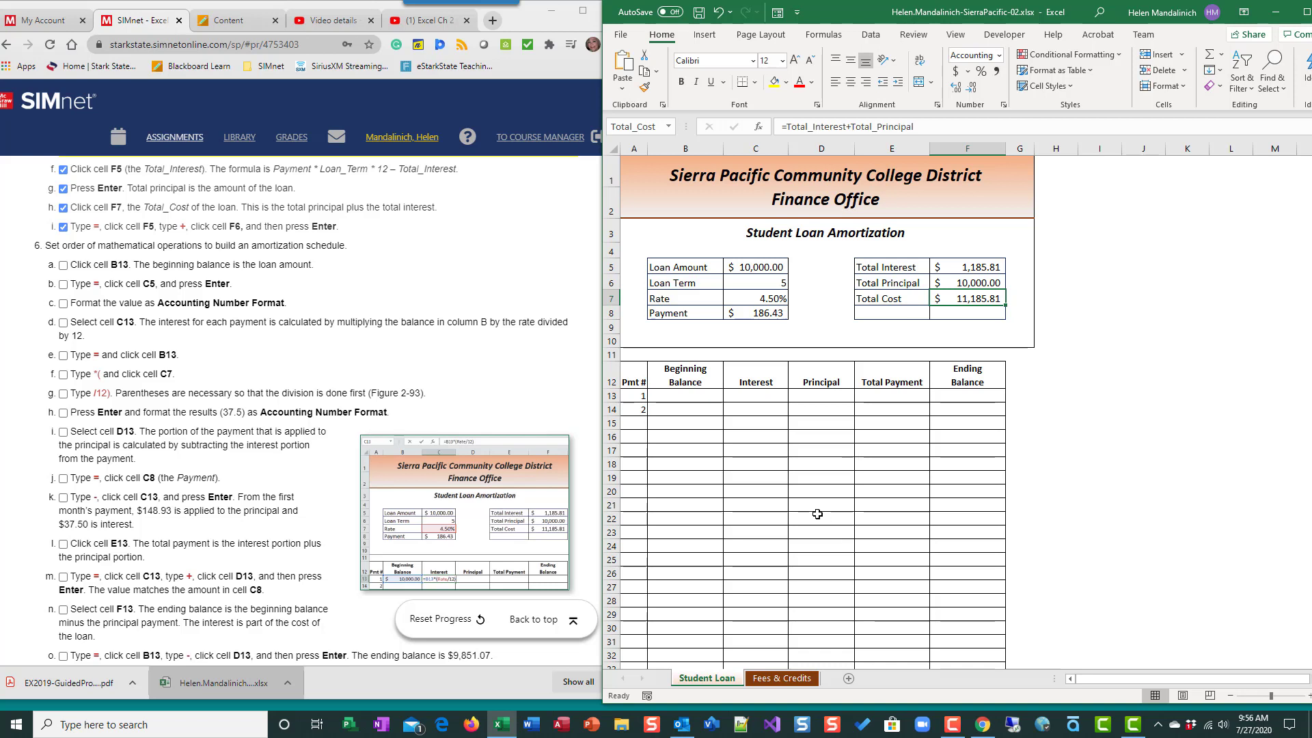
{"action": "left_click", "coordinate": [661, 394]}
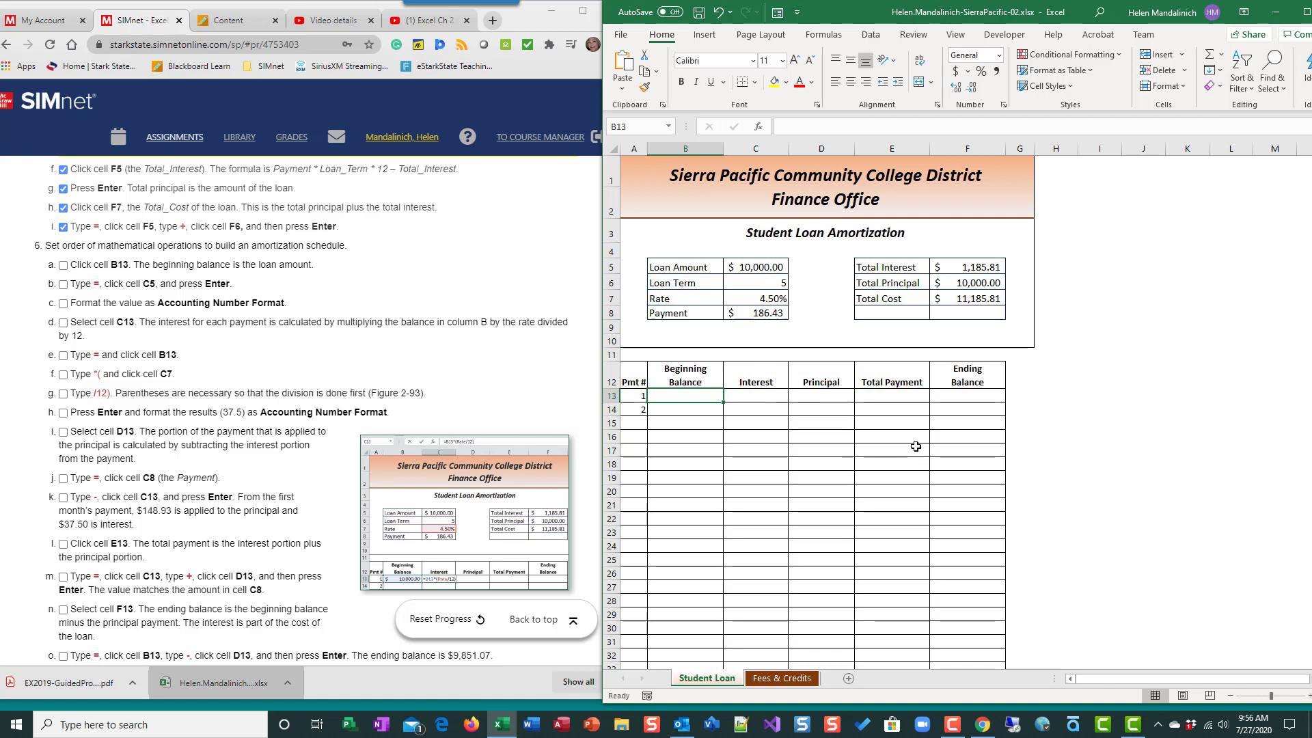
{"action": "type", "text": "="}
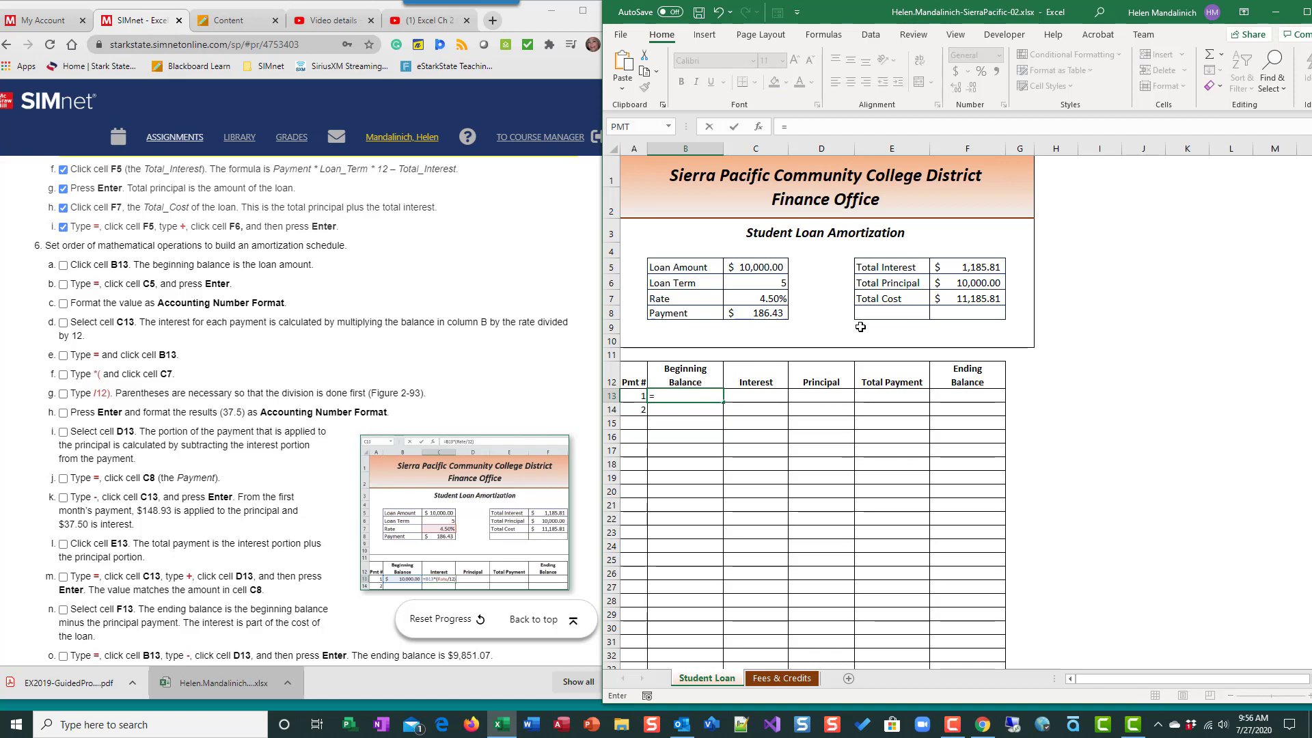
{"action": "left_click", "coordinate": [755, 261]}
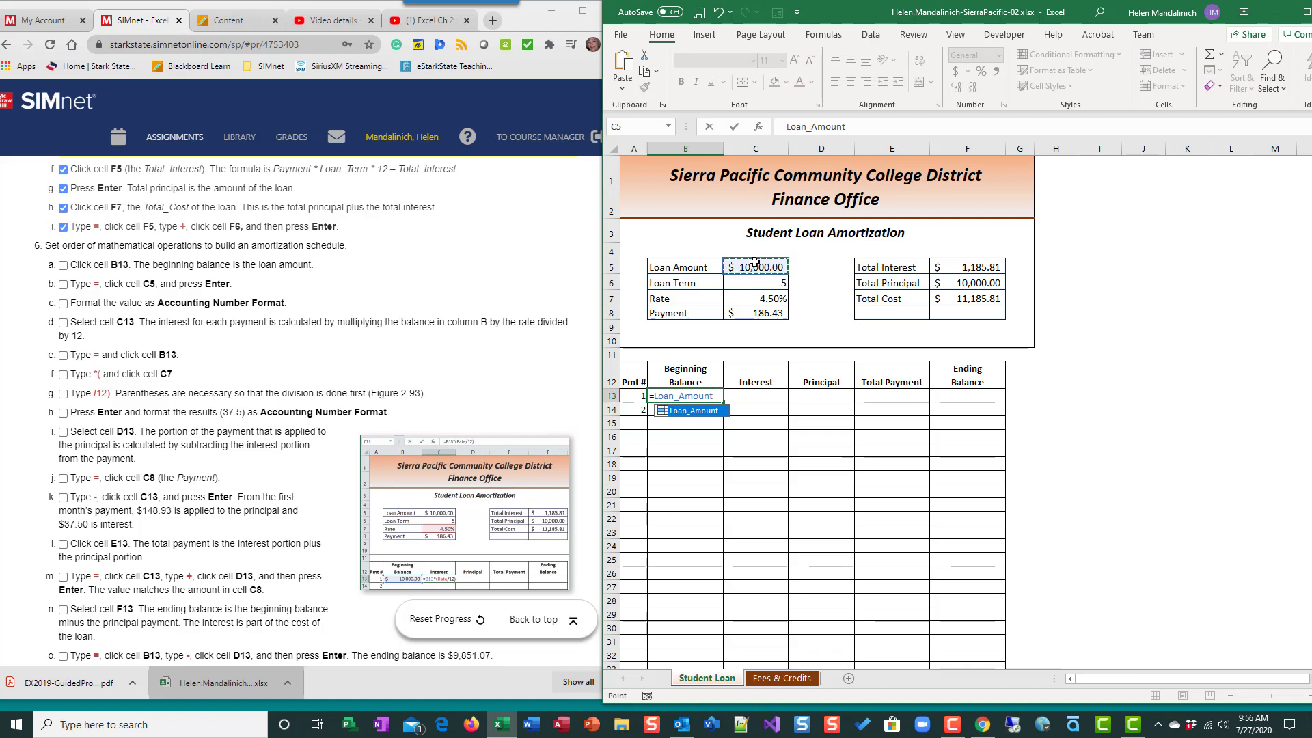
{"action": "key", "text": "Return"}
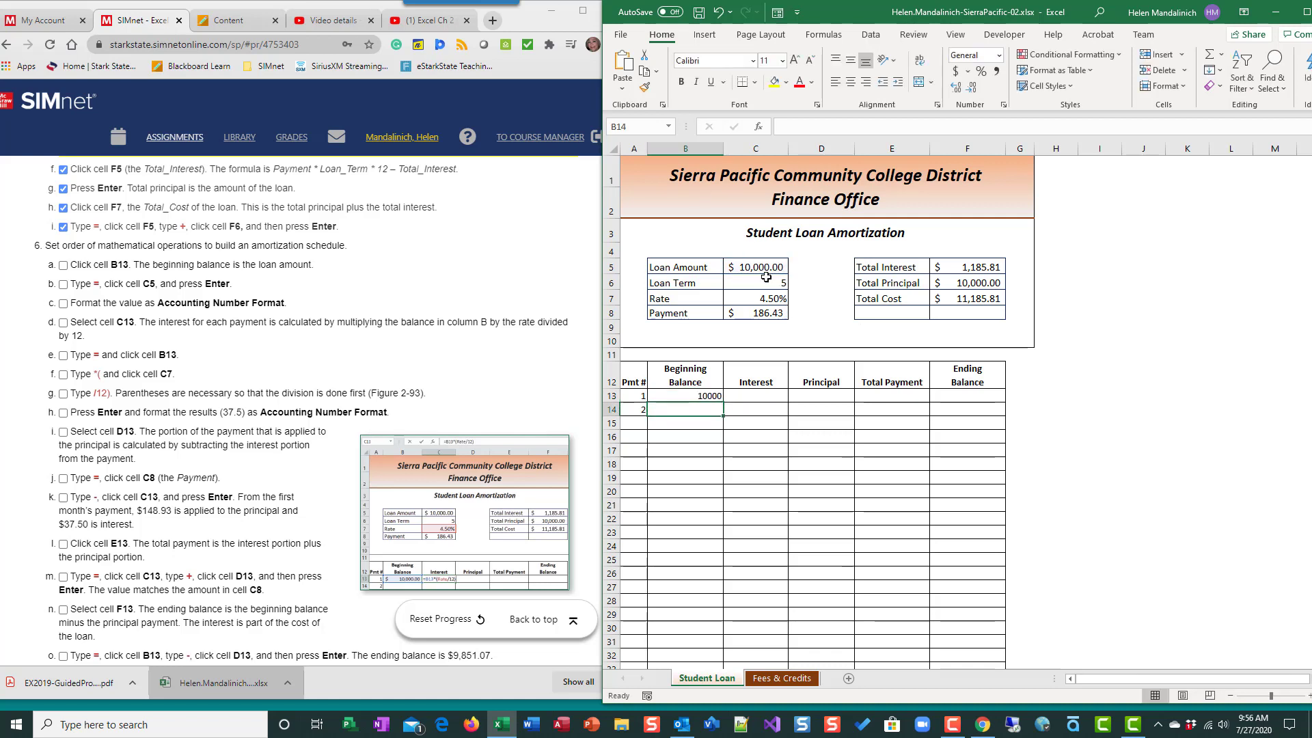
{"action": "left_click", "coordinate": [755, 263]}
{"action": "left_click", "coordinate": [685, 398]}
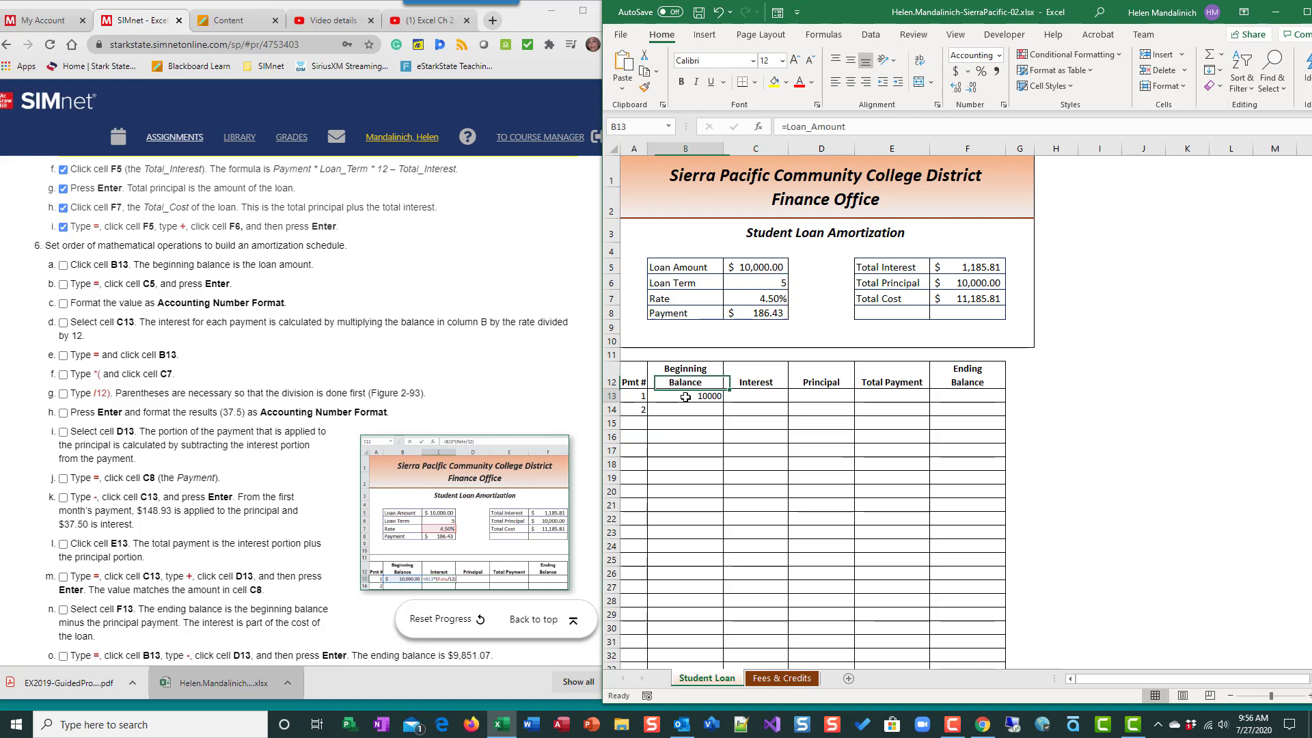
{"action": "left_click", "coordinate": [63, 265]}
{"action": "left_click", "coordinate": [63, 285]}
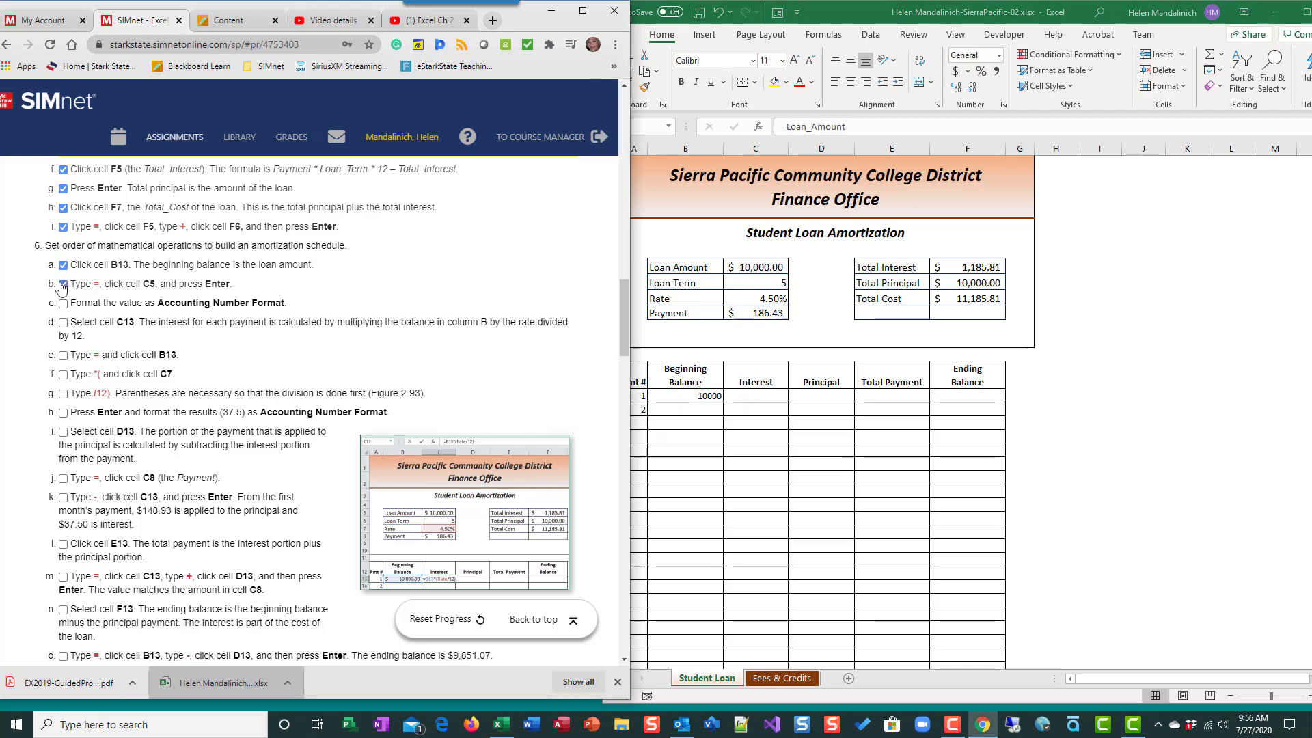
- Apply the Accounting Number Format to cell B13 and check off item c of task 6 in SIMnet
{"action": "left_click", "coordinate": [704, 395]}
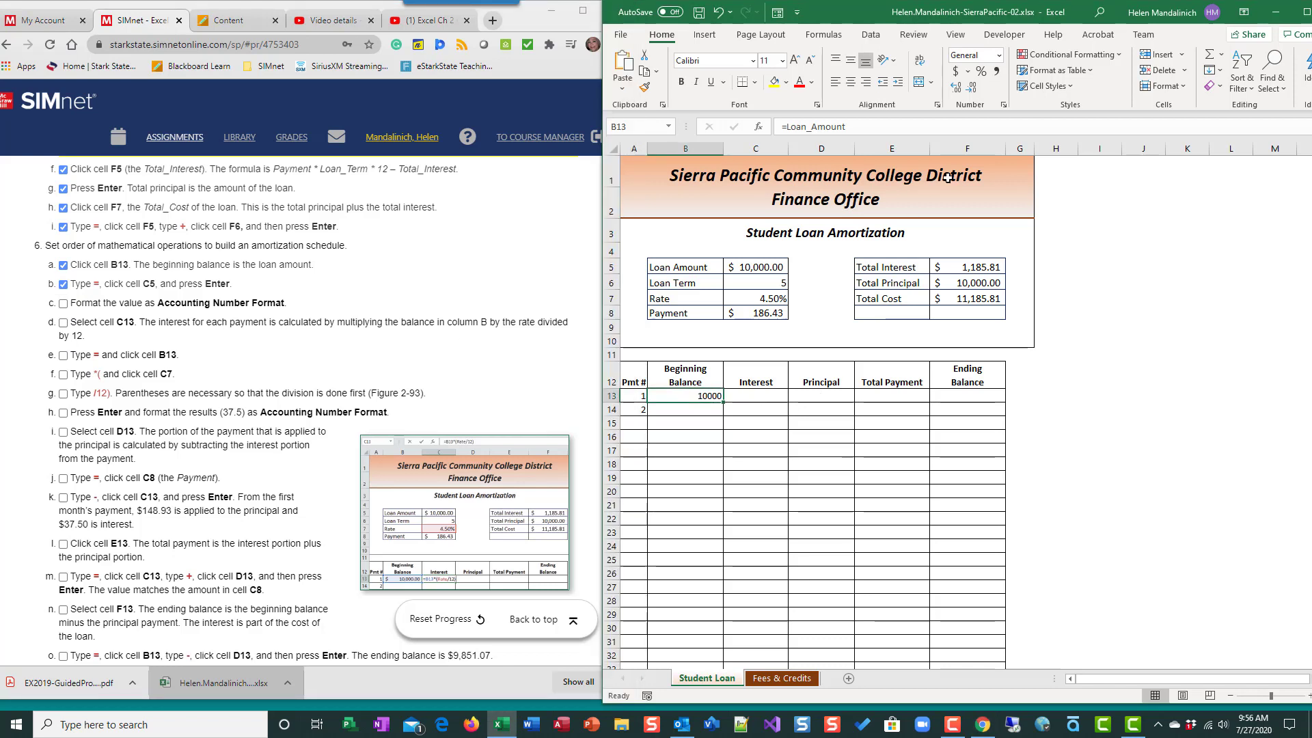
{"action": "left_click", "coordinate": [957, 71]}
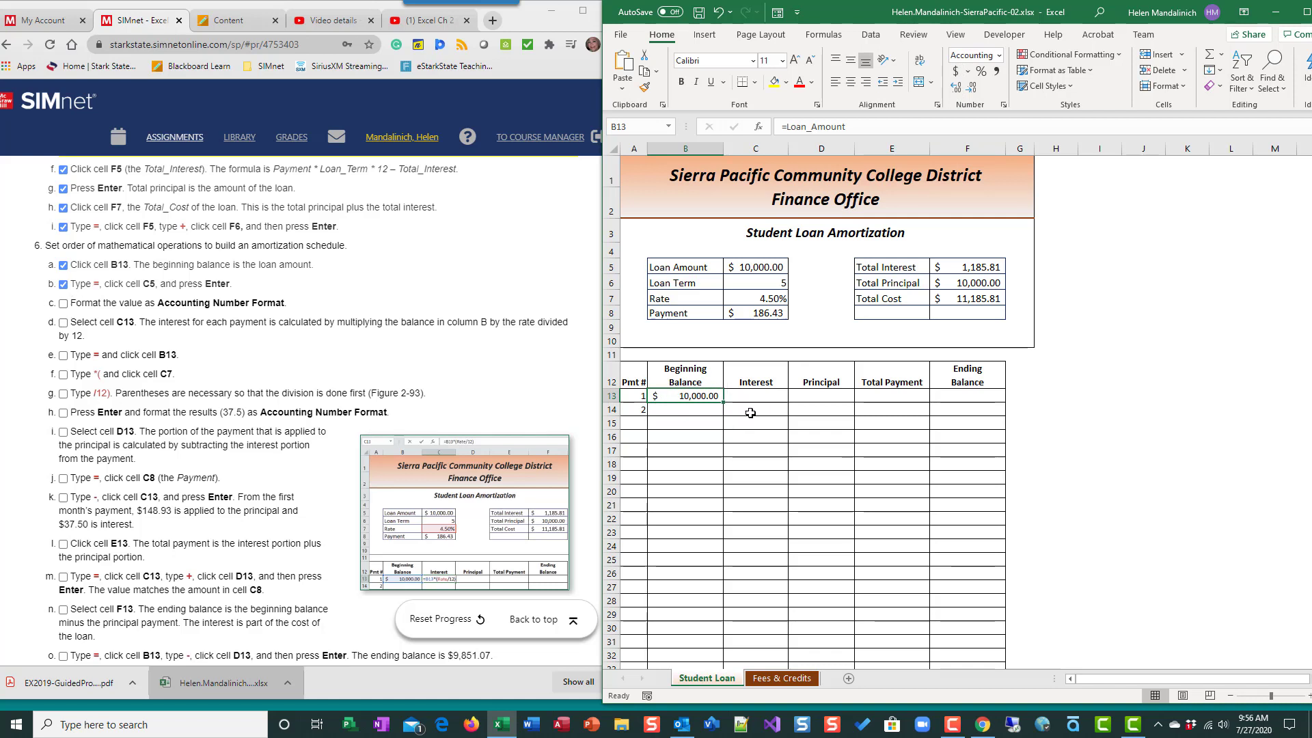
{"action": "left_click", "coordinate": [63, 304]}
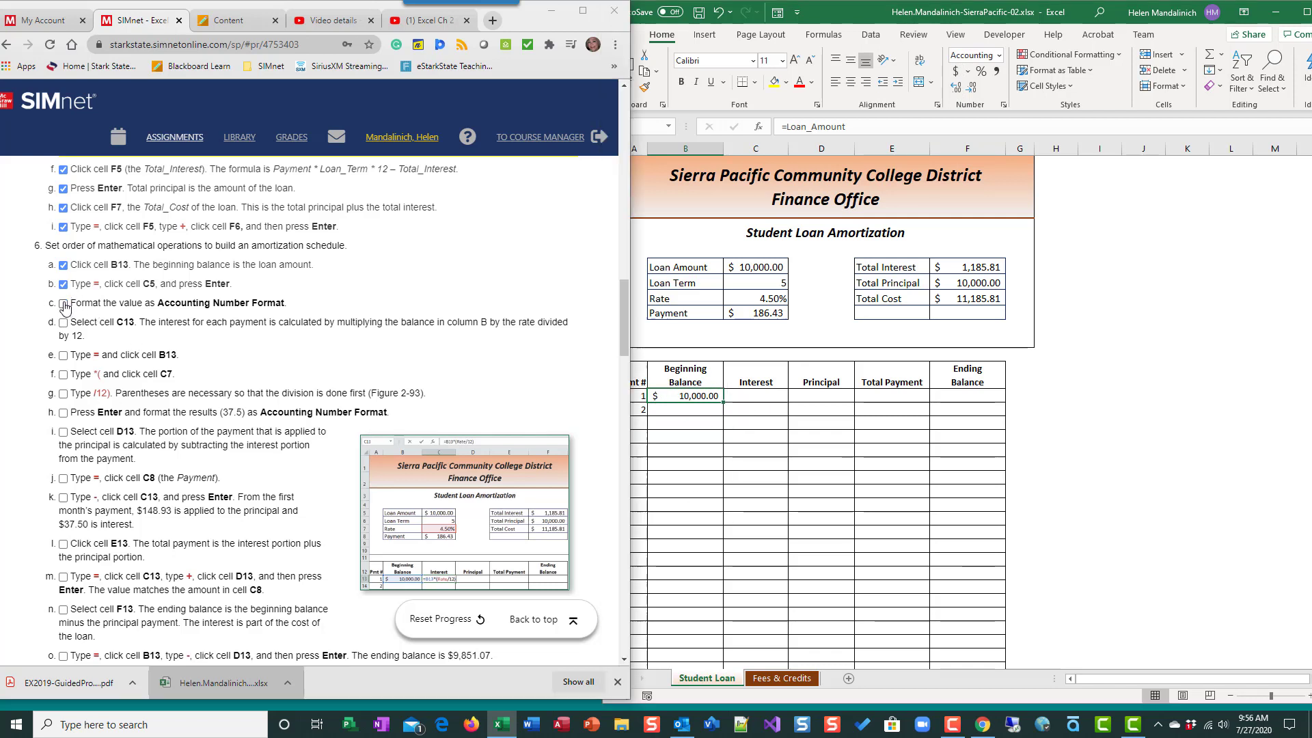
- Calculate the first payment's interest in cell C13 as =B13*(Rate/12)
{"action": "left_click", "coordinate": [779, 396]}
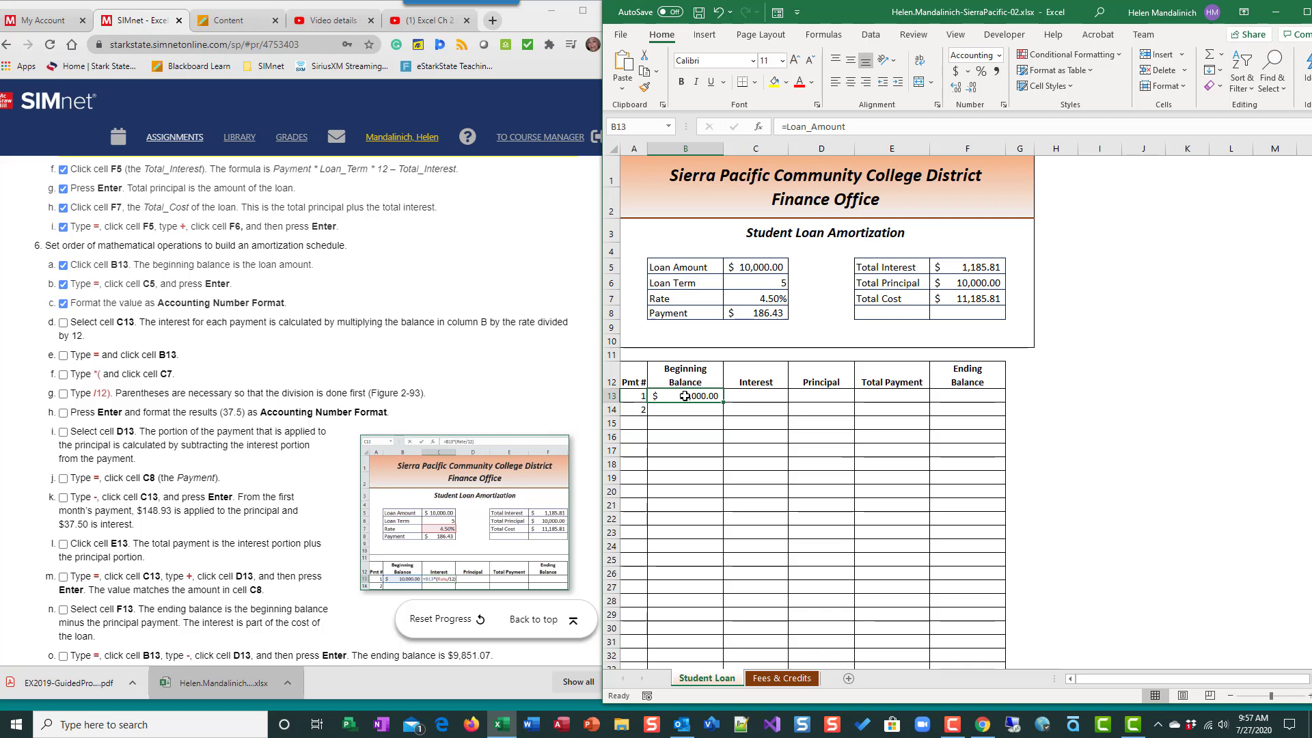
{"action": "left_click", "coordinate": [769, 396]}
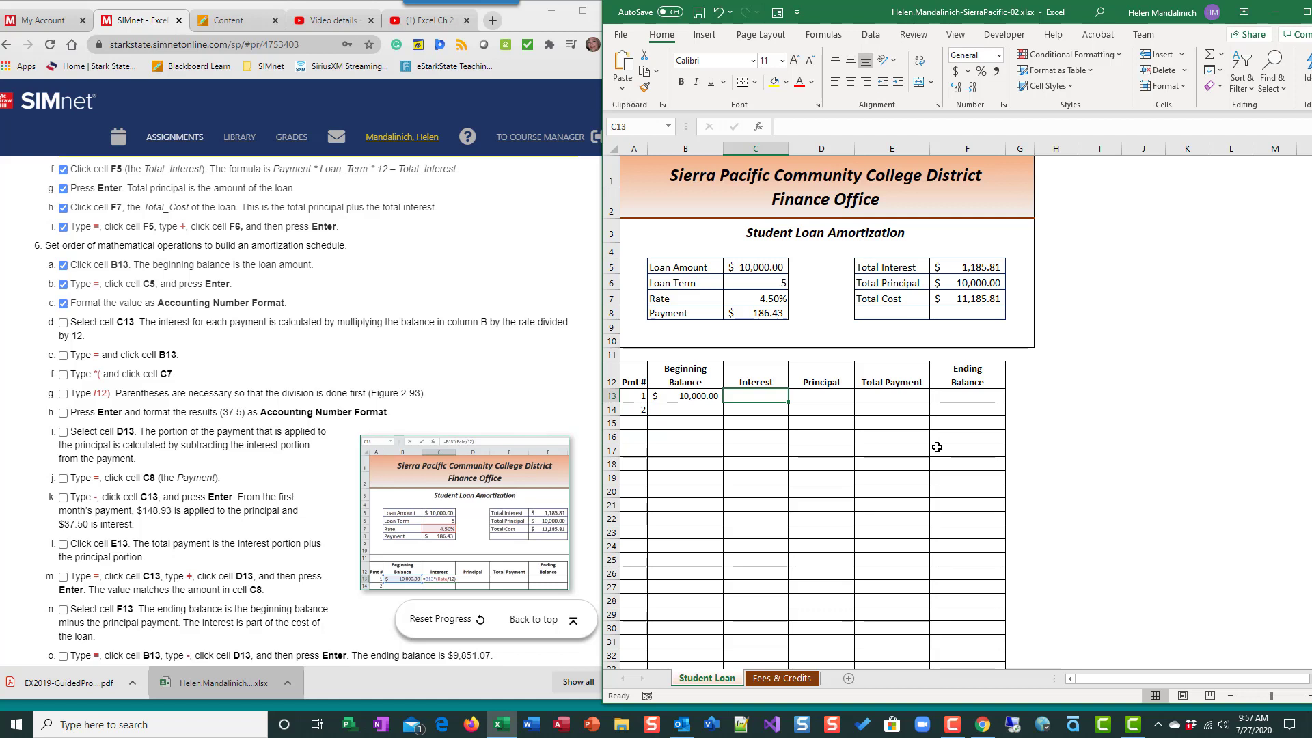
{"action": "type", "text": "="}
{"action": "key", "text": "Left"}
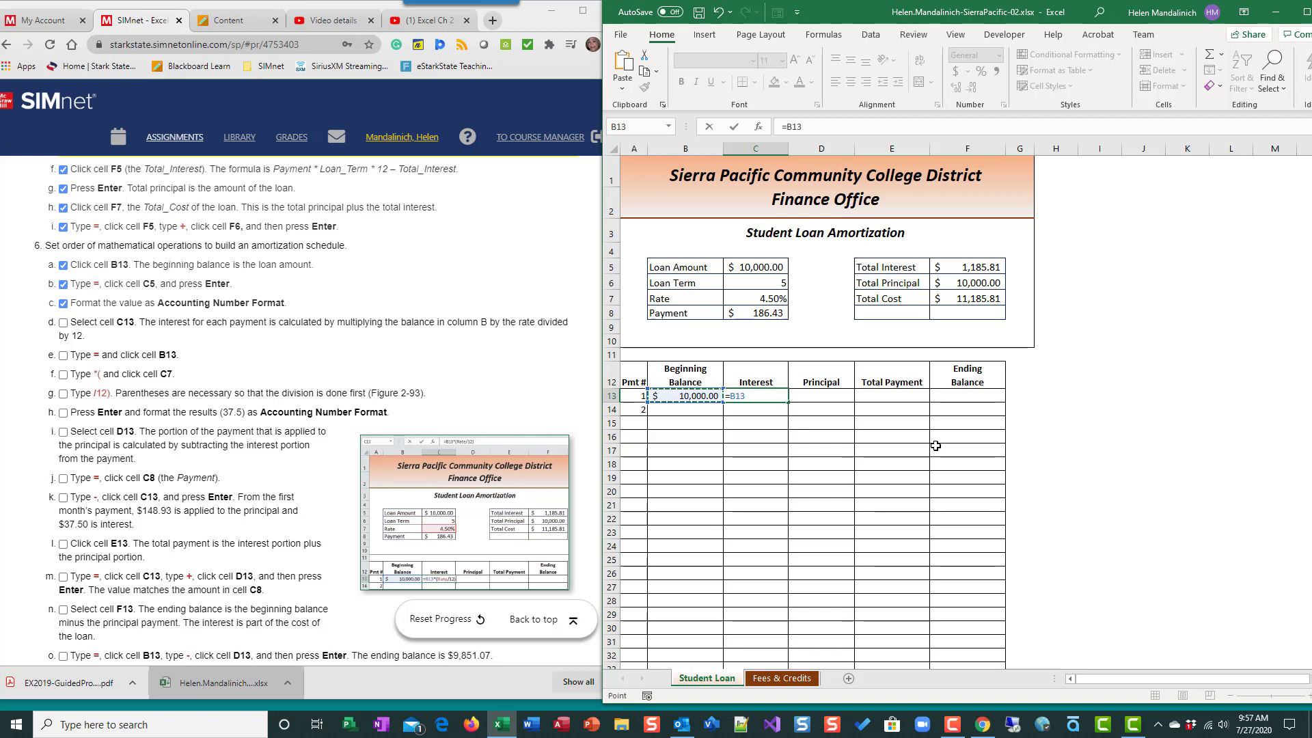
{"action": "type", "text": "*("}
{"action": "left_click", "coordinate": [778, 297]}
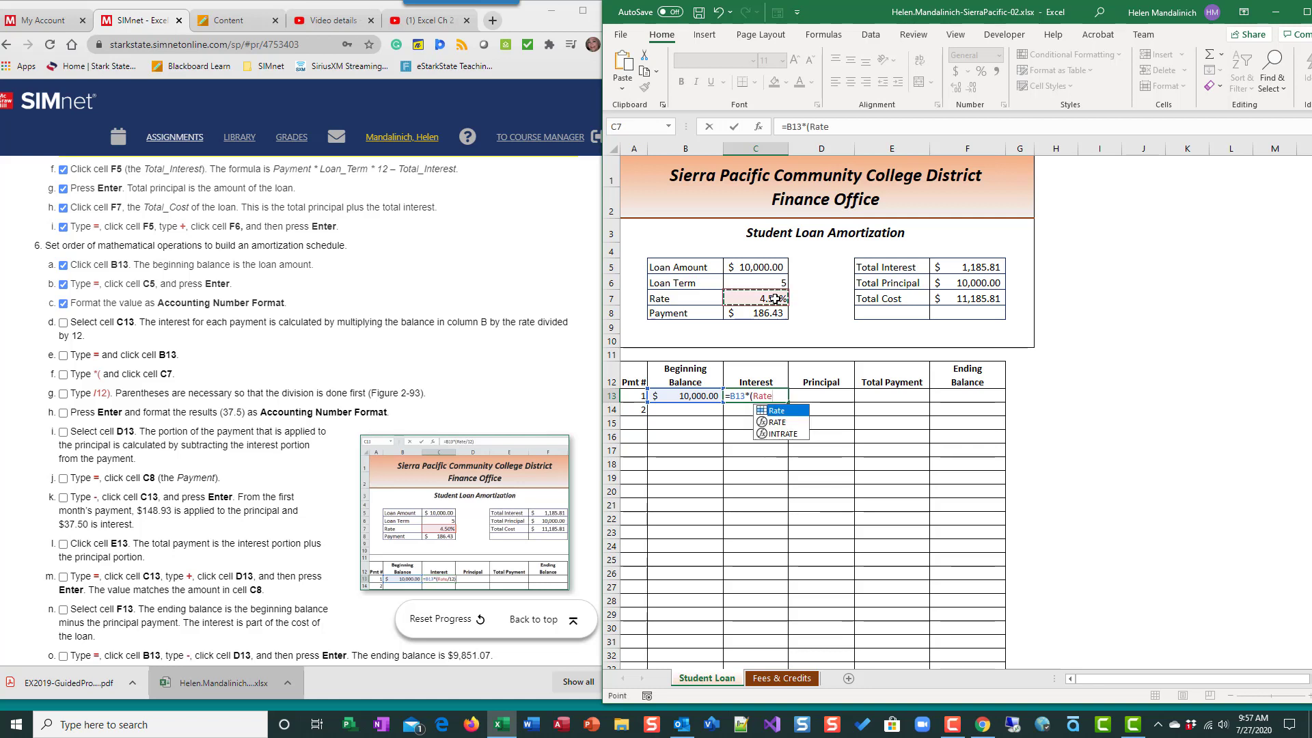
{"action": "type", "text": "/12"}
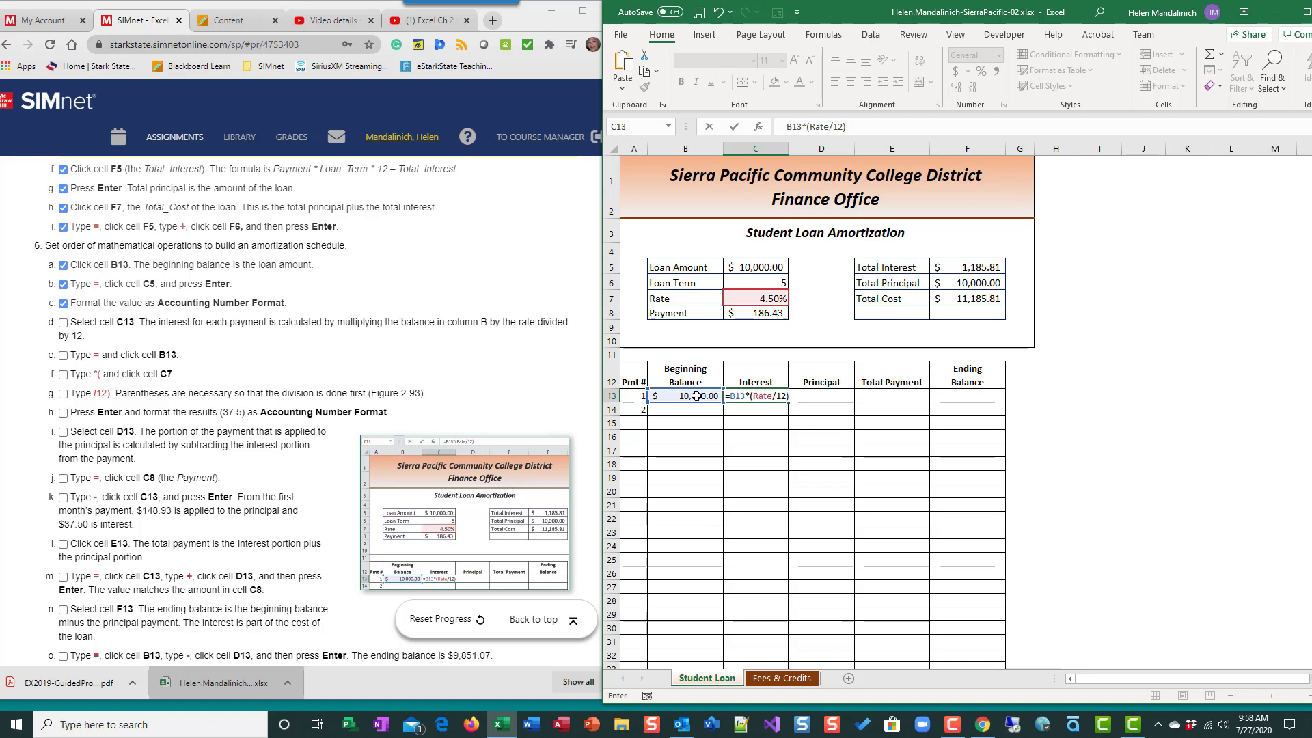
{"action": "left_click", "coordinate": [735, 128]}
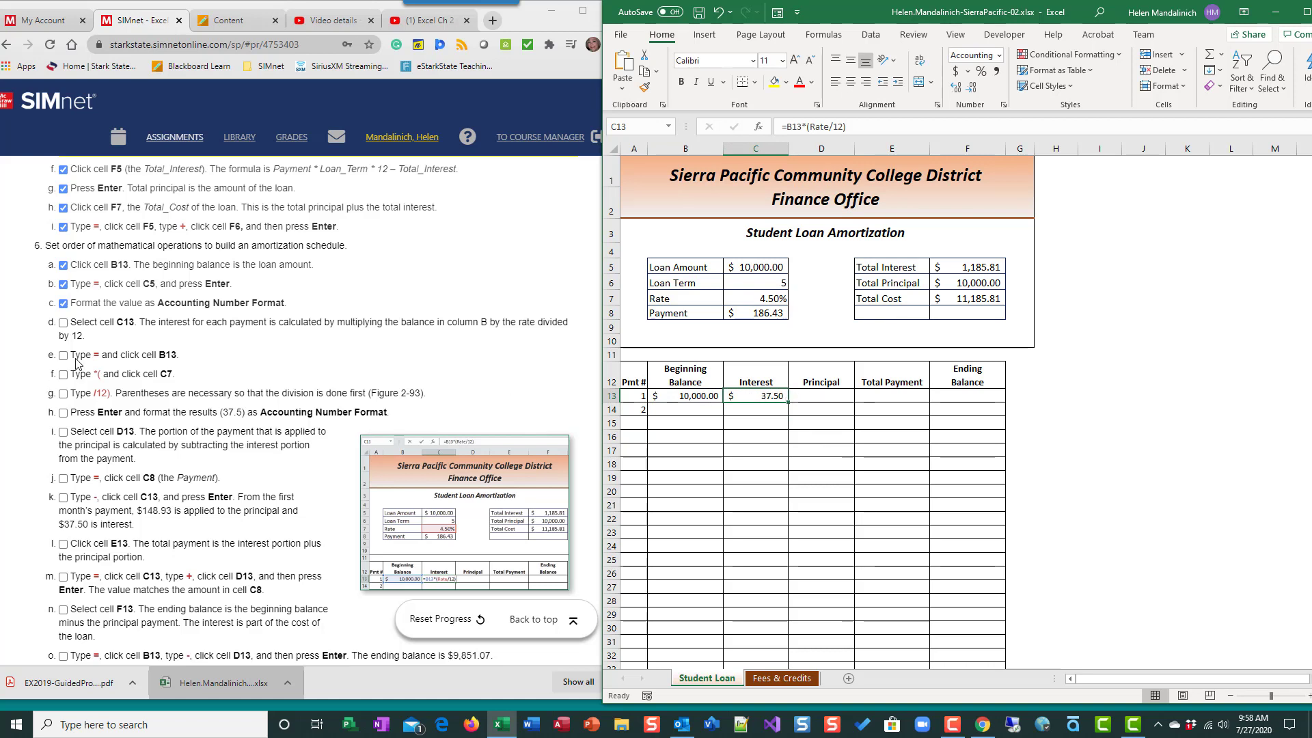
- In the SIMnet instructions, check off items d through h of task 6
{"action": "left_click", "coordinate": [63, 321]}
{"action": "left_click", "coordinate": [63, 354]}
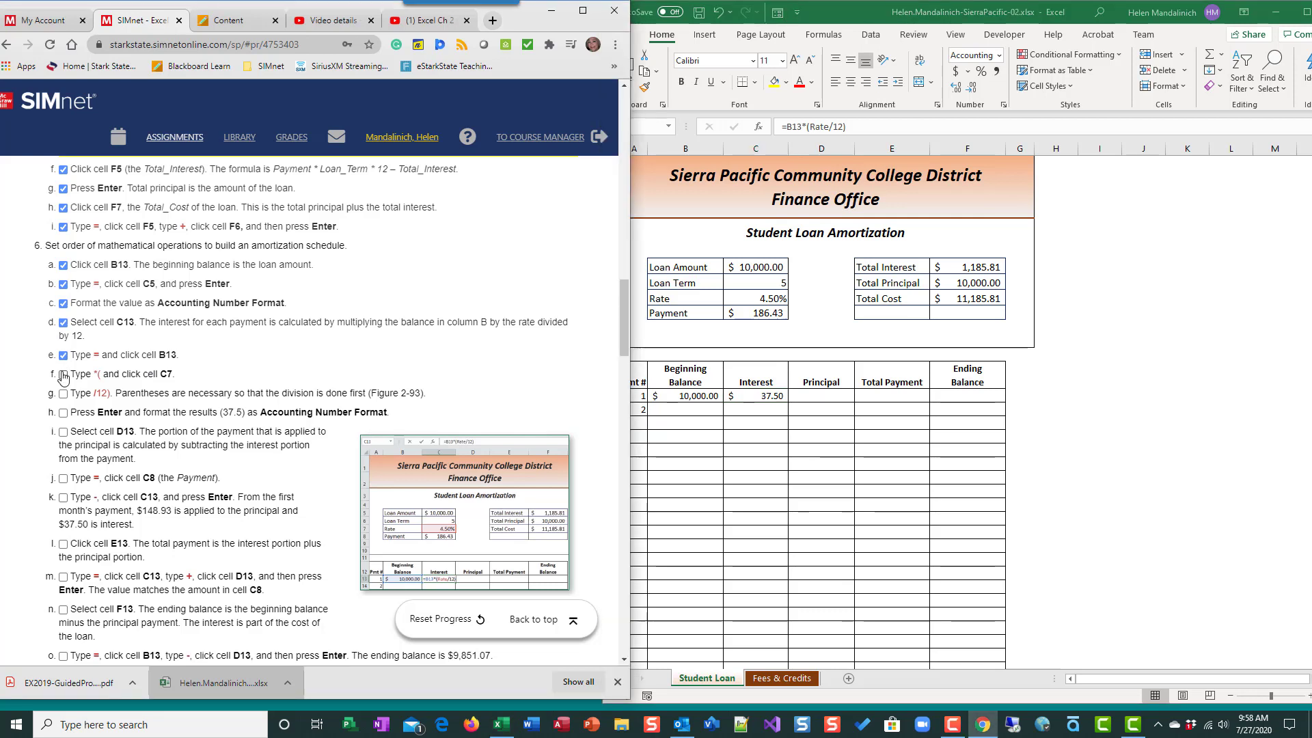
{"action": "left_click", "coordinate": [63, 374]}
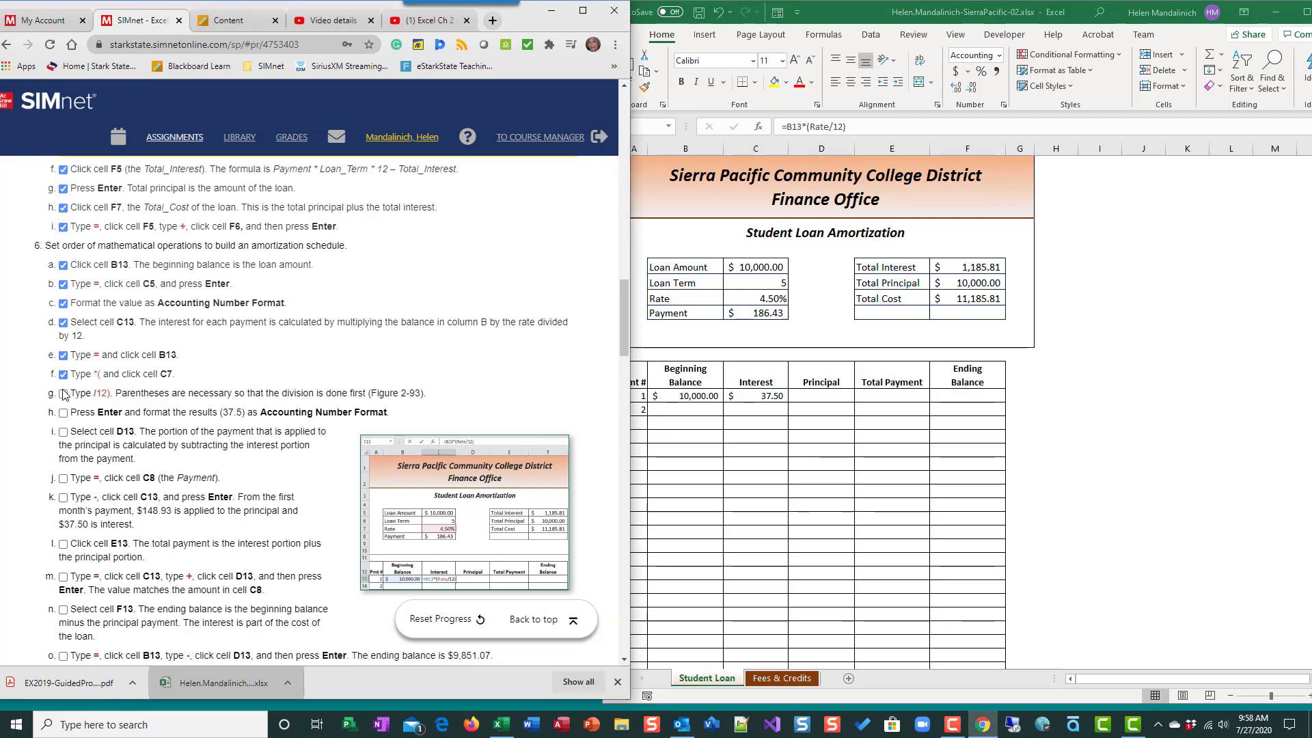
{"action": "left_click", "coordinate": [764, 396]}
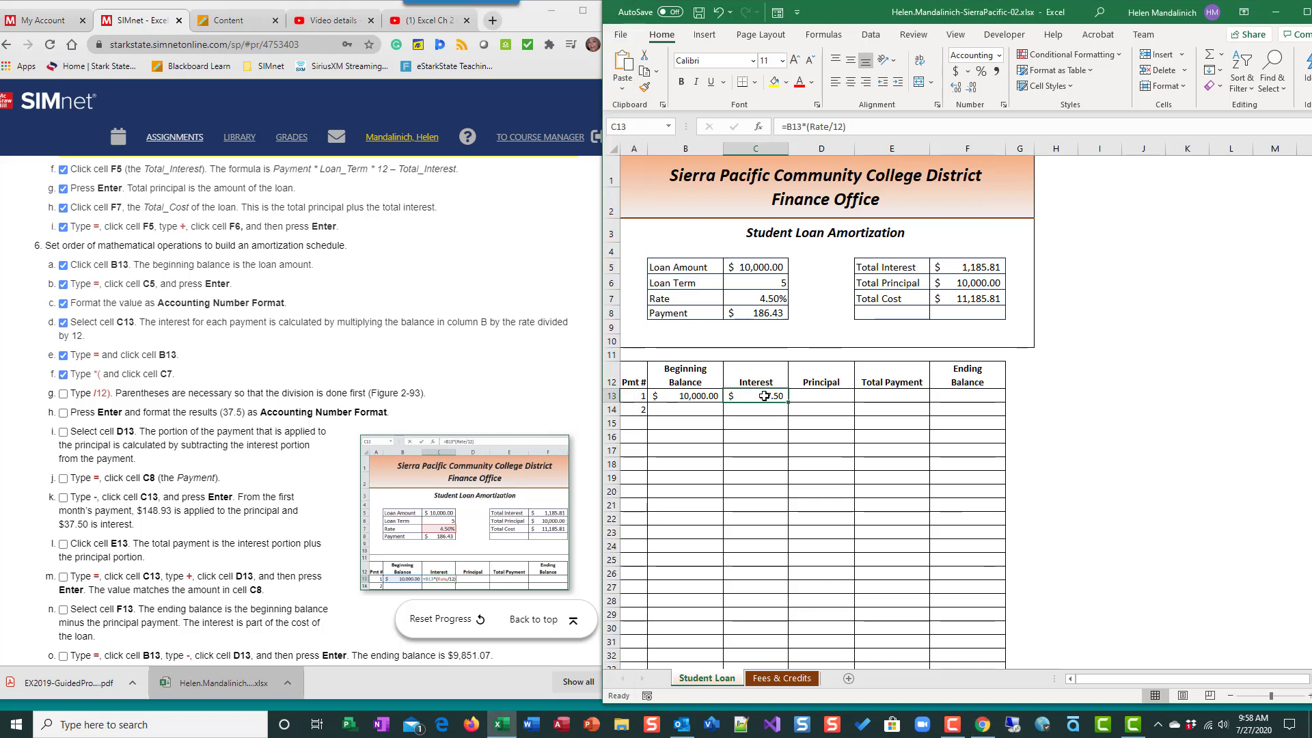
{"action": "left_click", "coordinate": [63, 393]}
{"action": "left_click", "coordinate": [63, 413]}
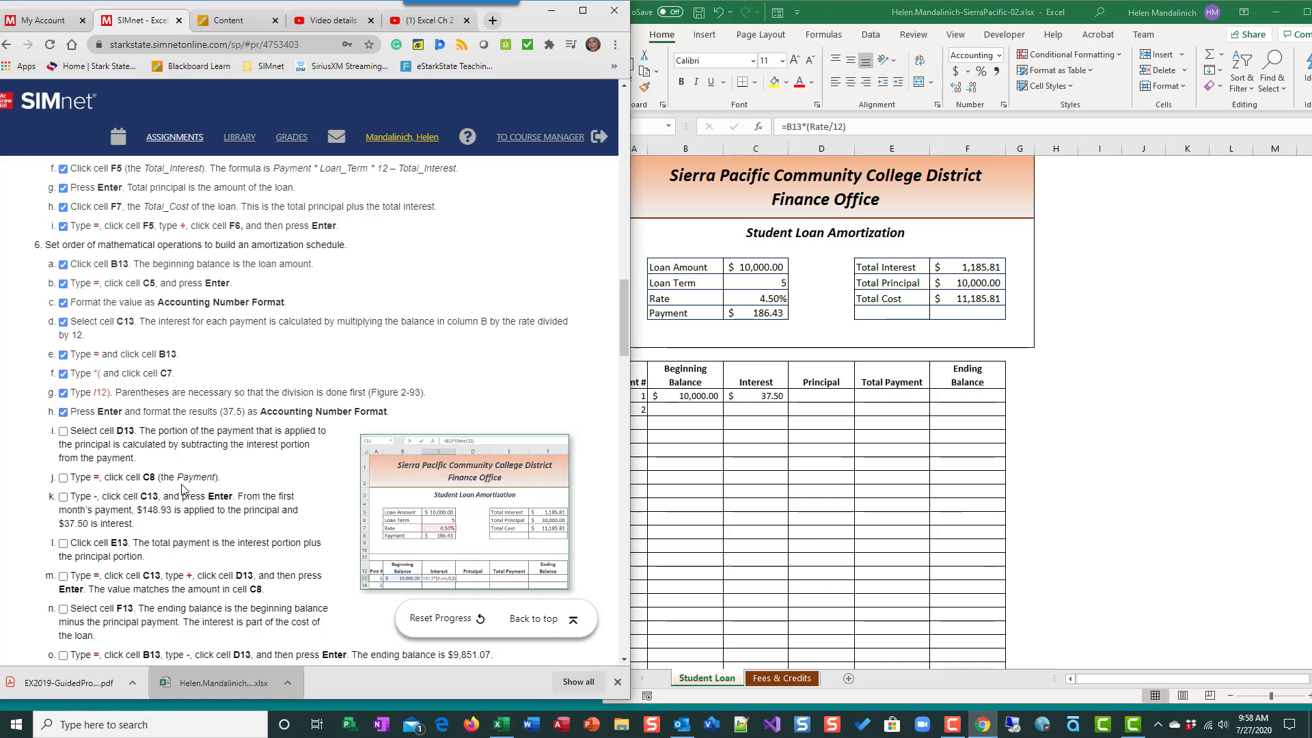
- Calculate the first payment's principal portion in cell D13 as =Payment-C13
{"action": "scroll", "coordinate": [409, 410], "scroll_direction": "down", "scroll_amount": 2}
{"action": "left_click", "coordinate": [831, 398]}
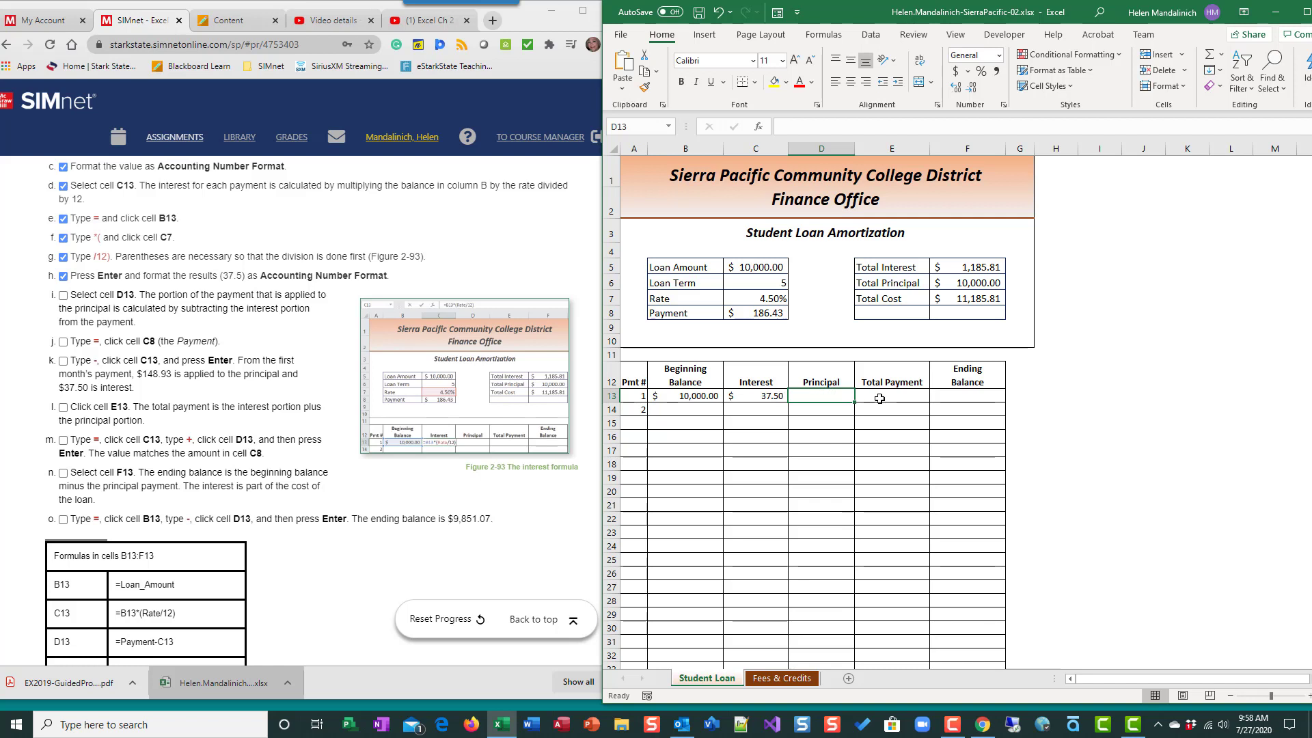
{"action": "type", "text": "="}
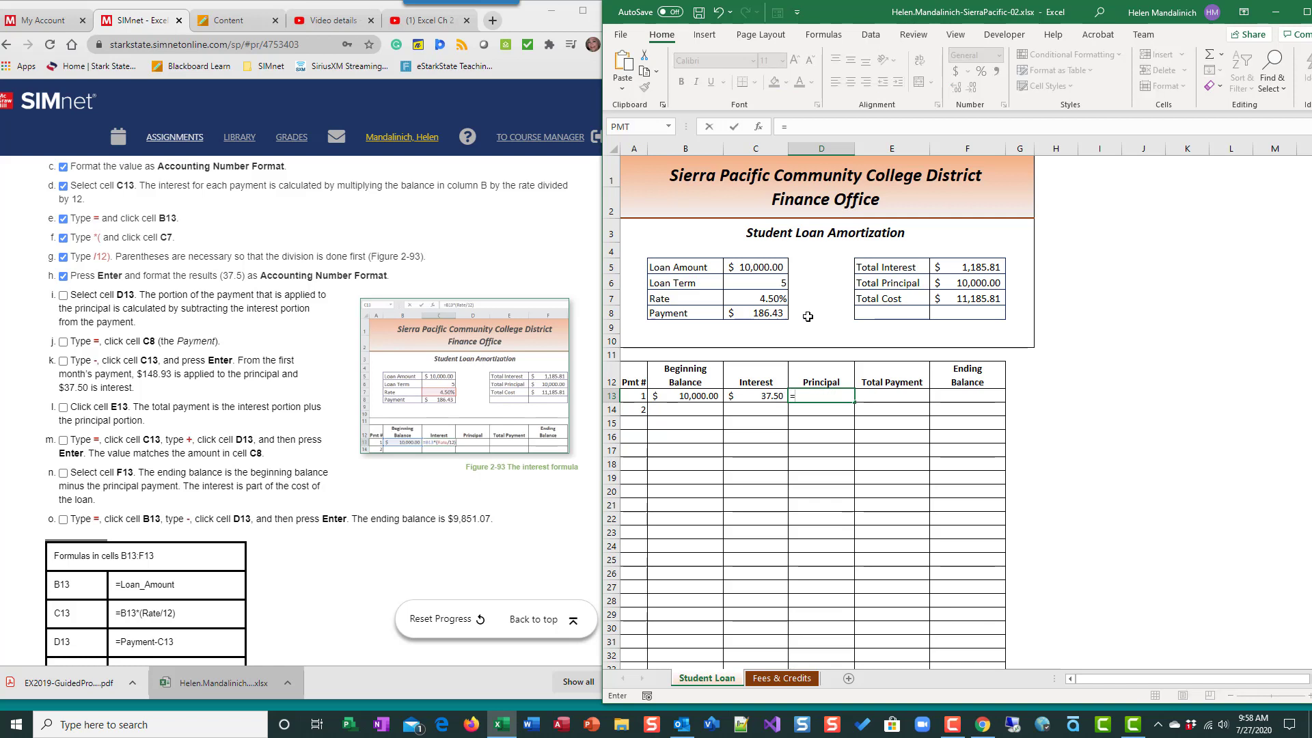
{"action": "left_click", "coordinate": [777, 314]}
{"action": "type", "text": "-"}
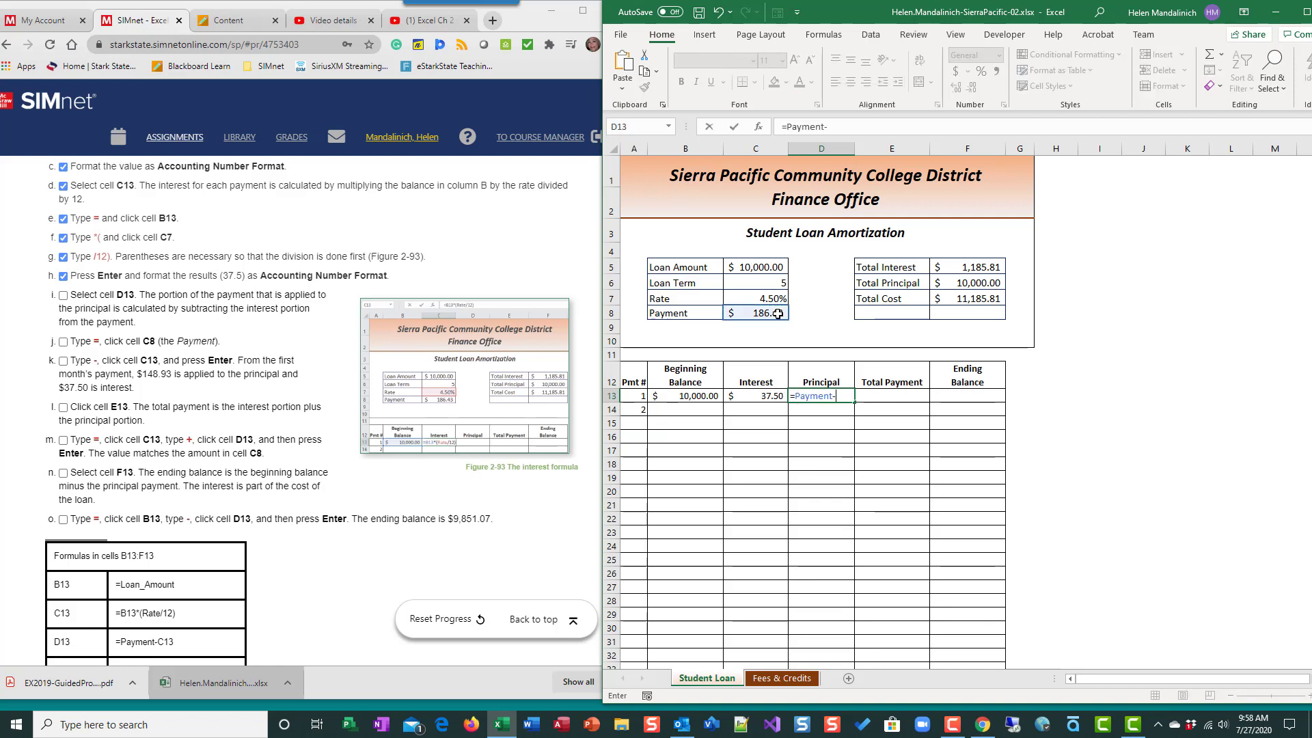
{"action": "left_click", "coordinate": [760, 392]}
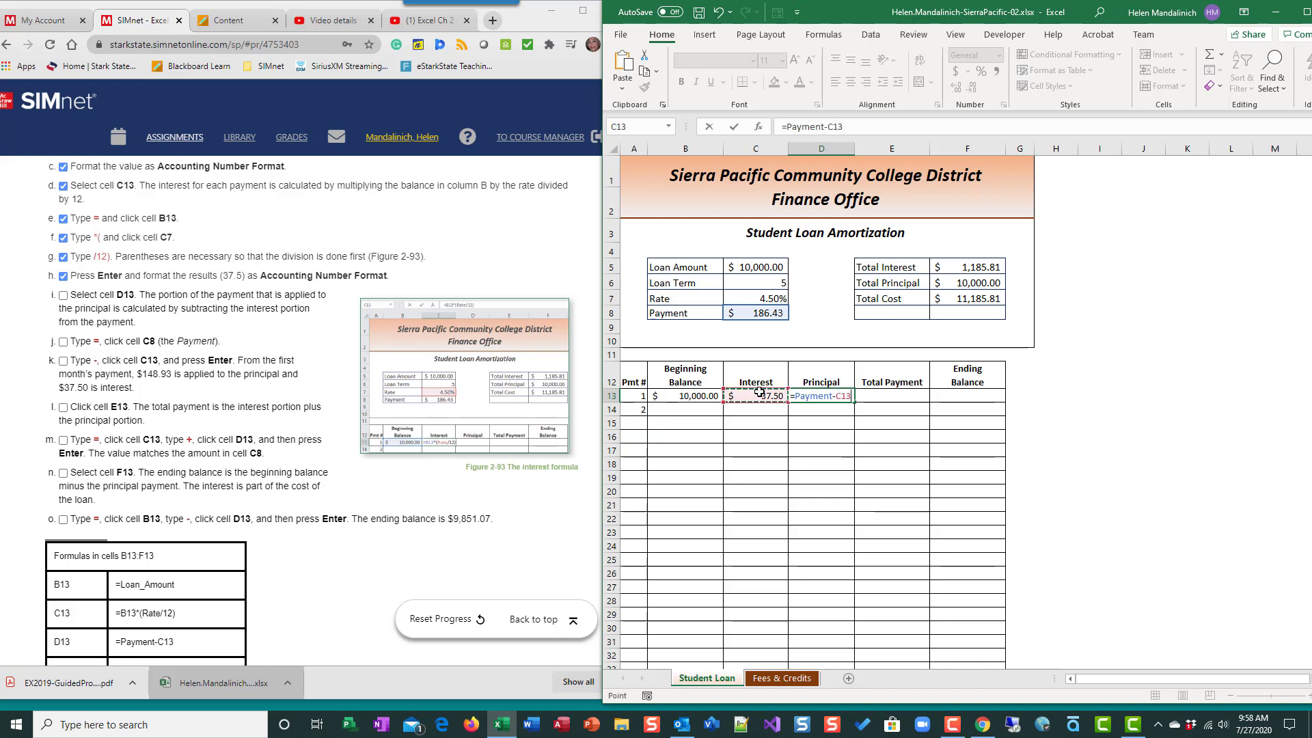
{"action": "left_click", "coordinate": [733, 126]}
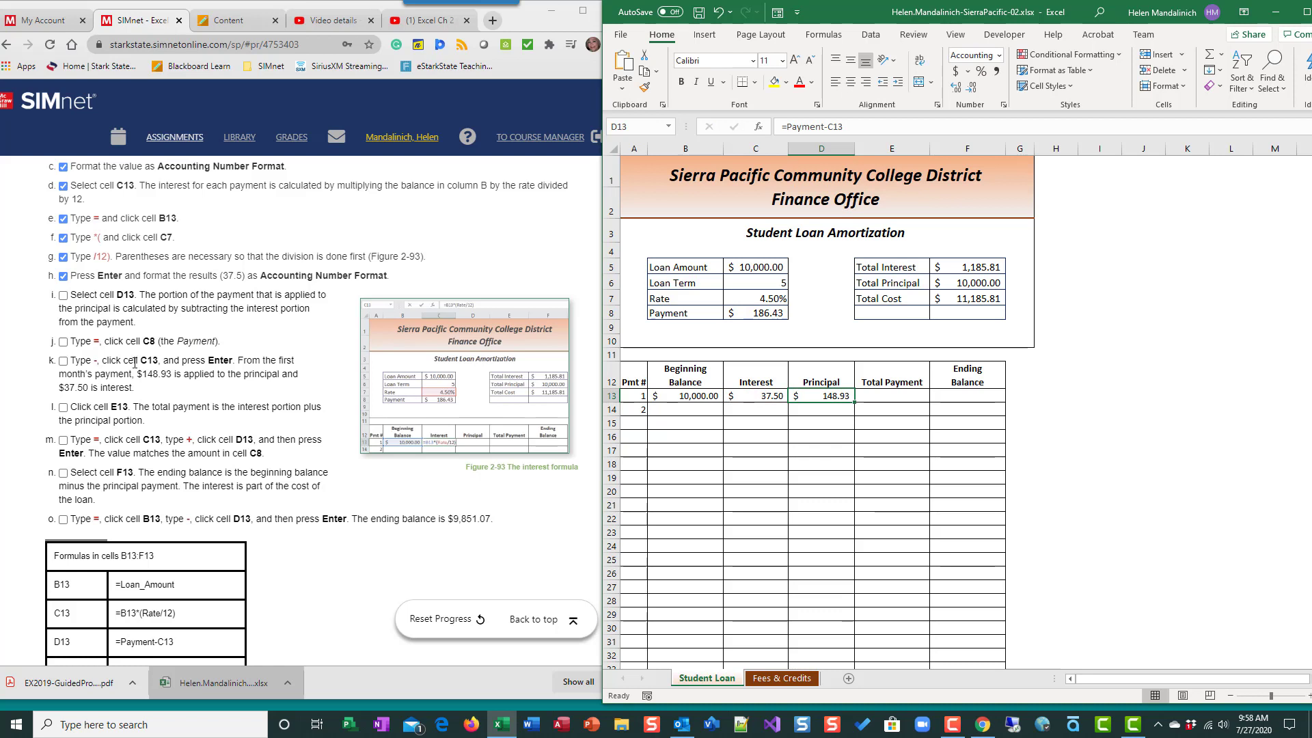
- Check off items i, j and k of task 6 in the SIMnet instructions
{"action": "left_click", "coordinate": [64, 295]}
{"action": "left_click", "coordinate": [64, 341]}
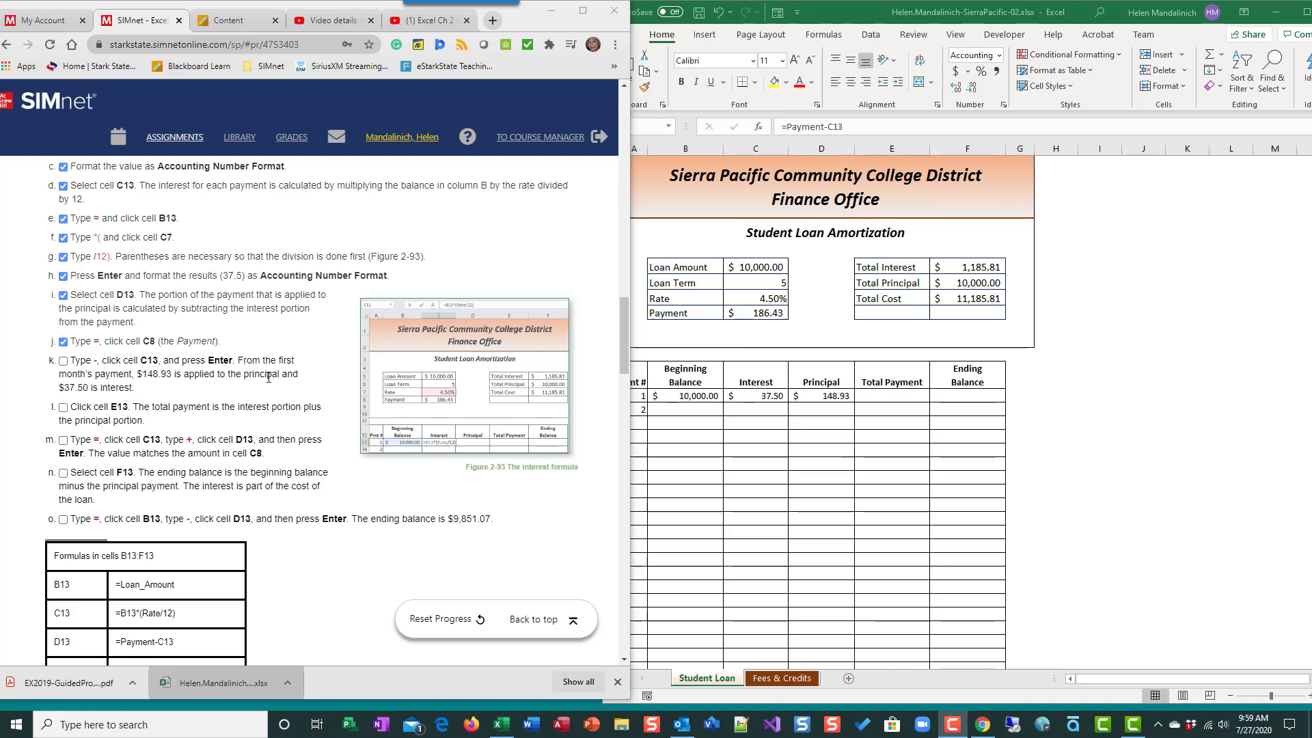
{"action": "left_click", "coordinate": [64, 360]}
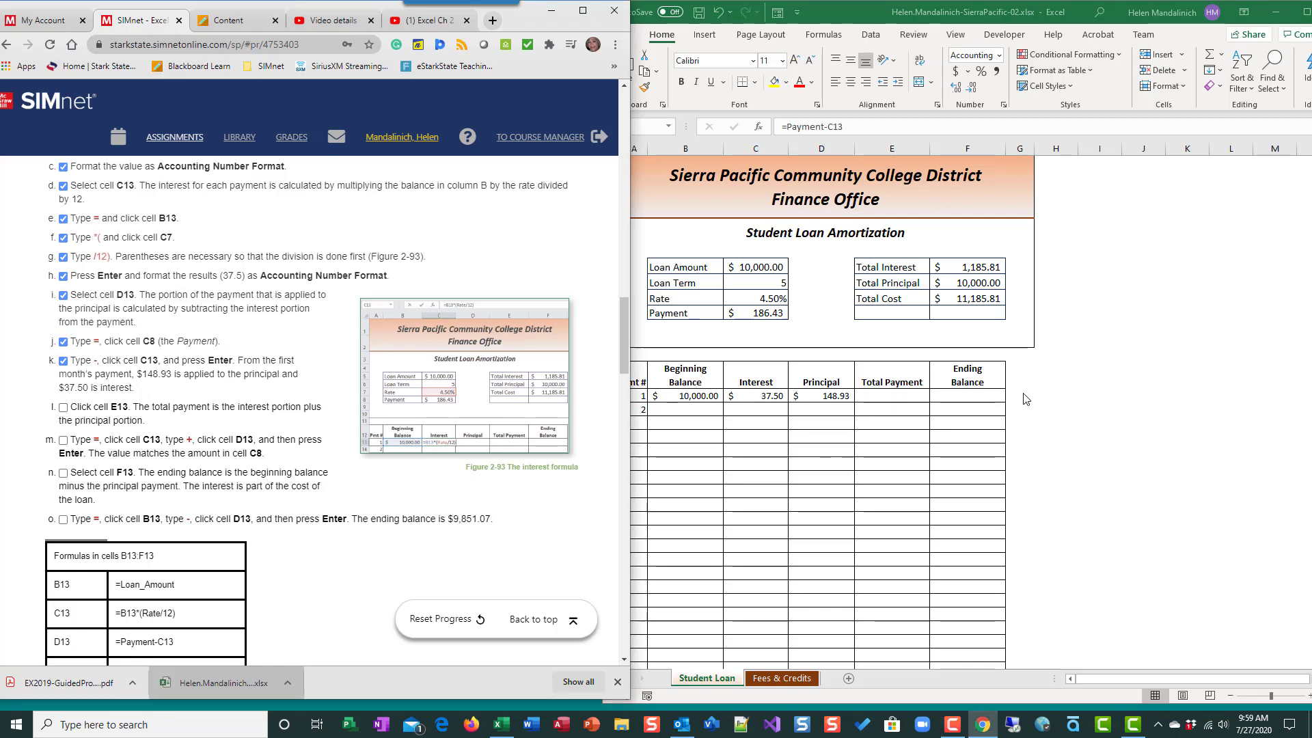
- Calculate the total payment in cell E13 as =C13+D13, and check off items l and m of task 6 in SIMnet
{"action": "left_click", "coordinate": [882, 397]}
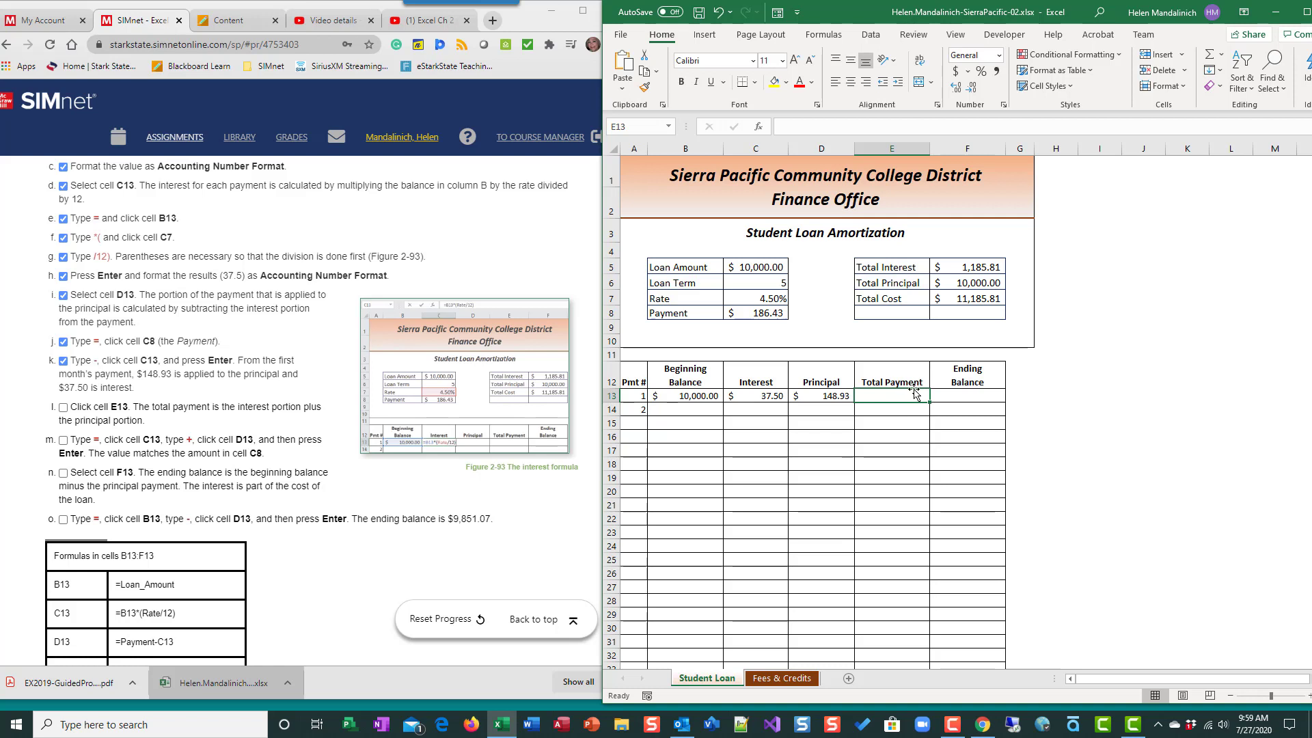
{"action": "type", "text": "="}
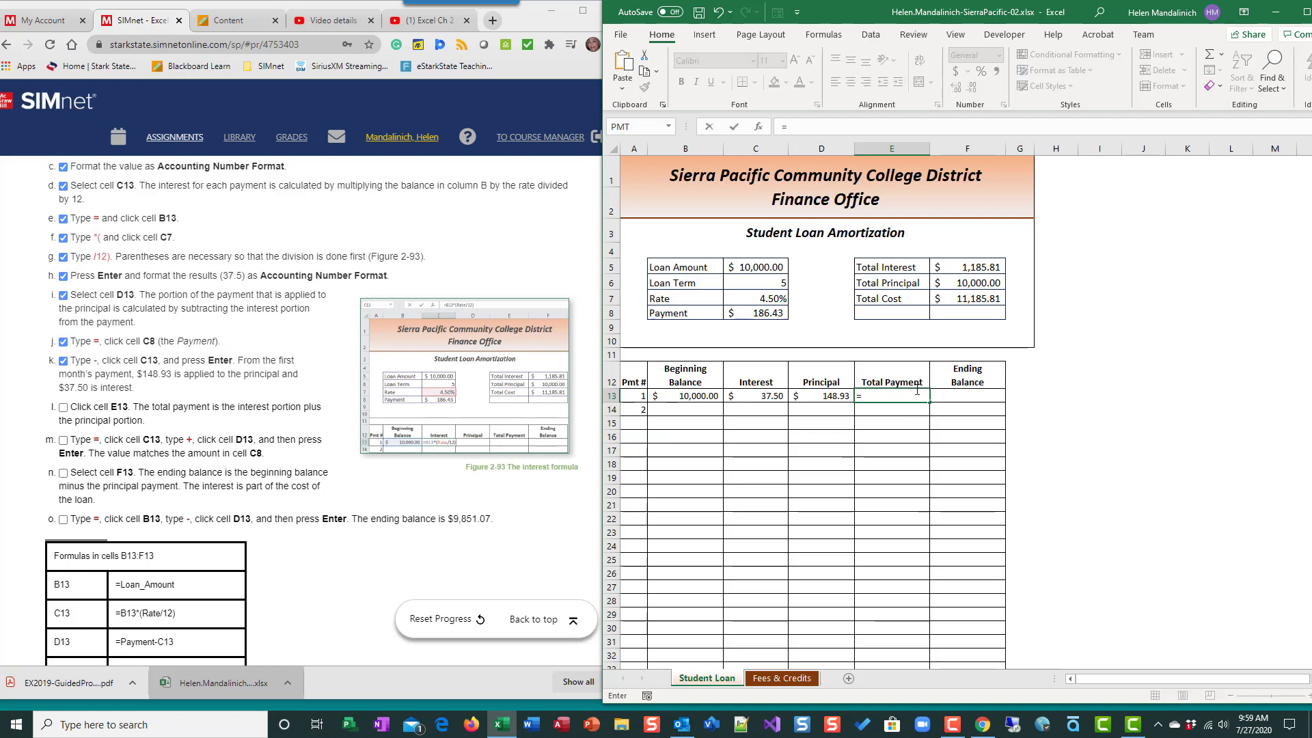
{"action": "left_click", "coordinate": [763, 396]}
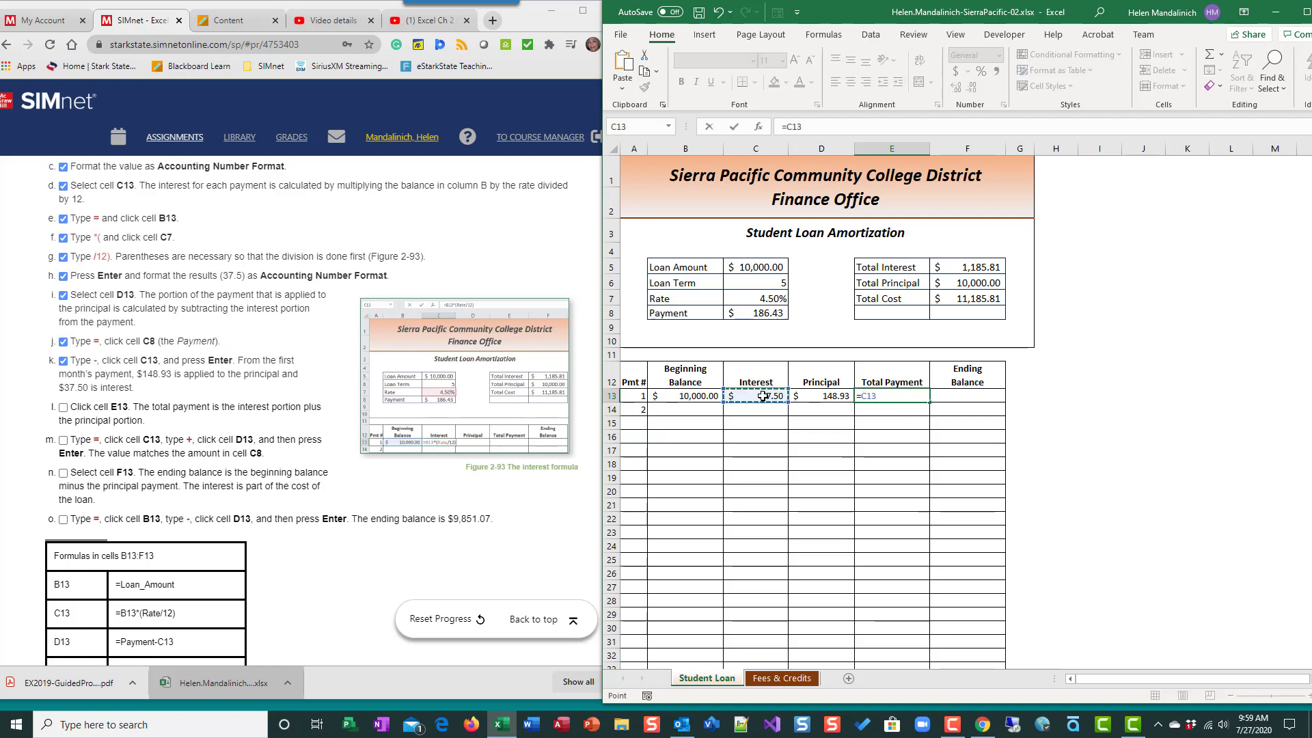
{"action": "type", "text": "+"}
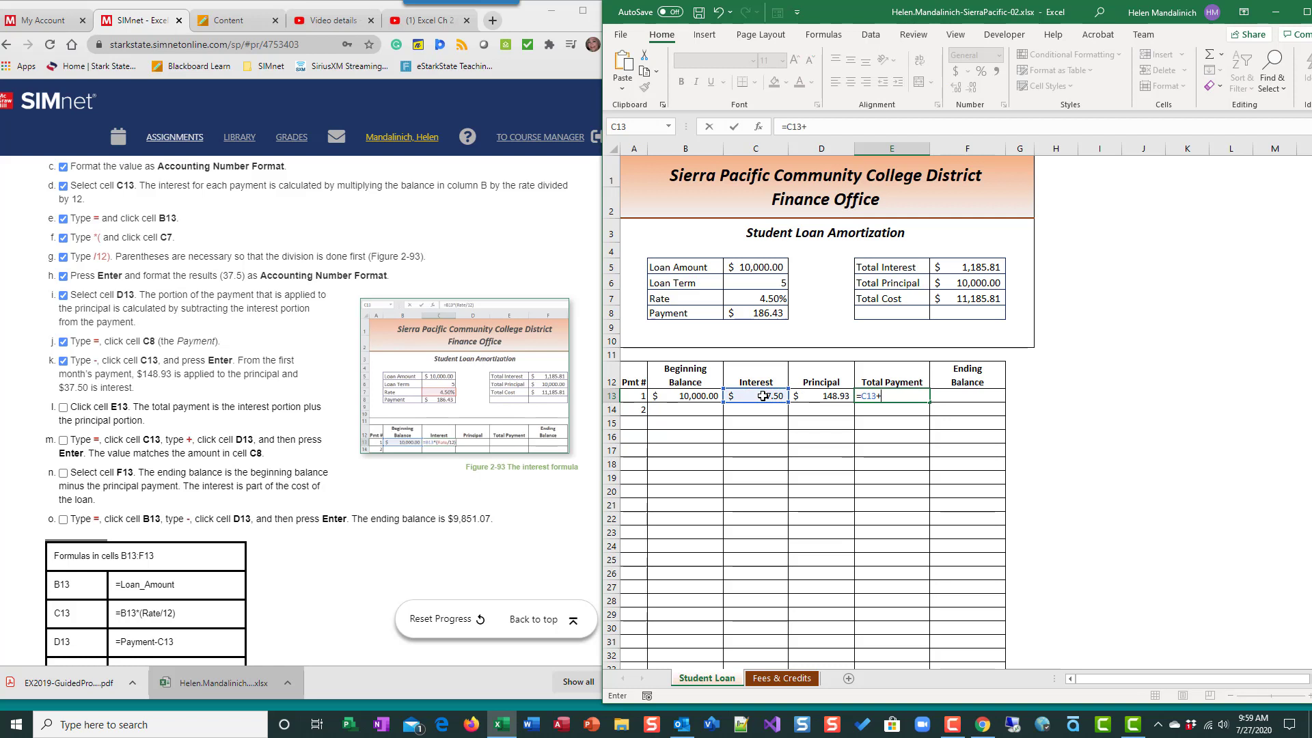
{"action": "left_click", "coordinate": [811, 396]}
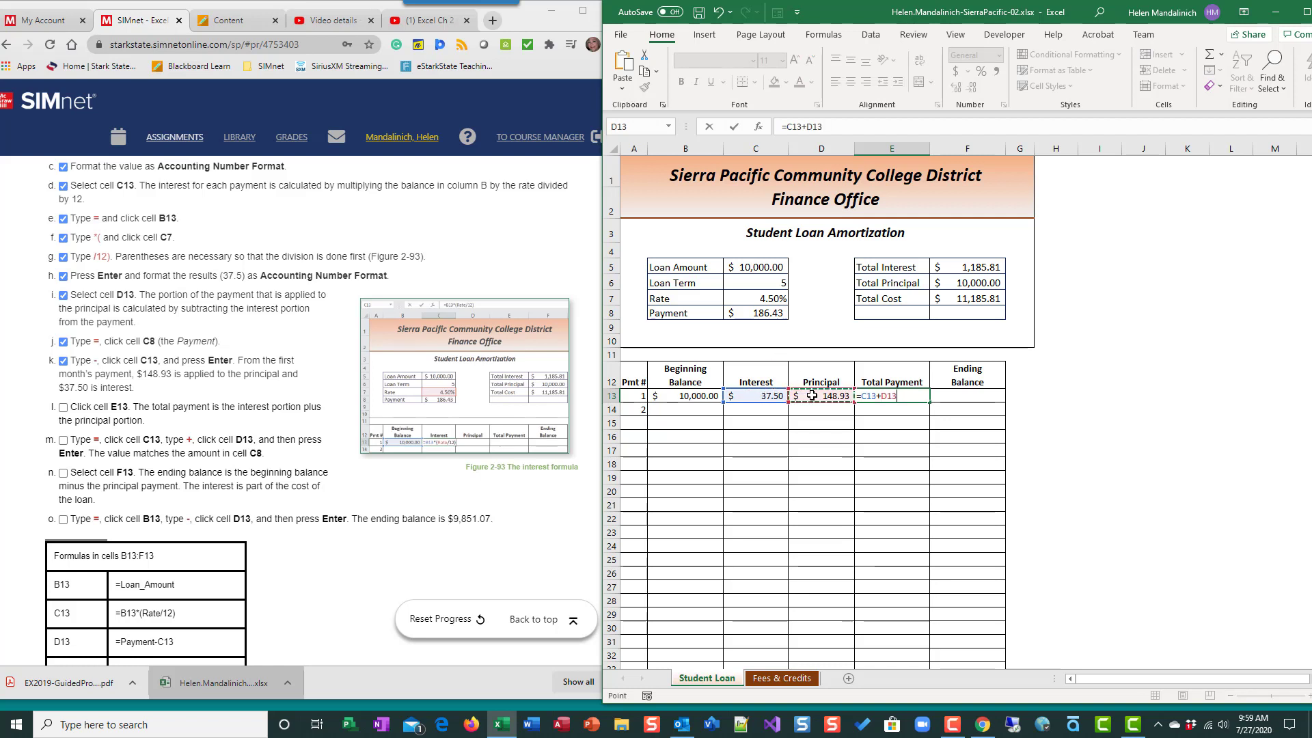
{"action": "left_click", "coordinate": [733, 127]}
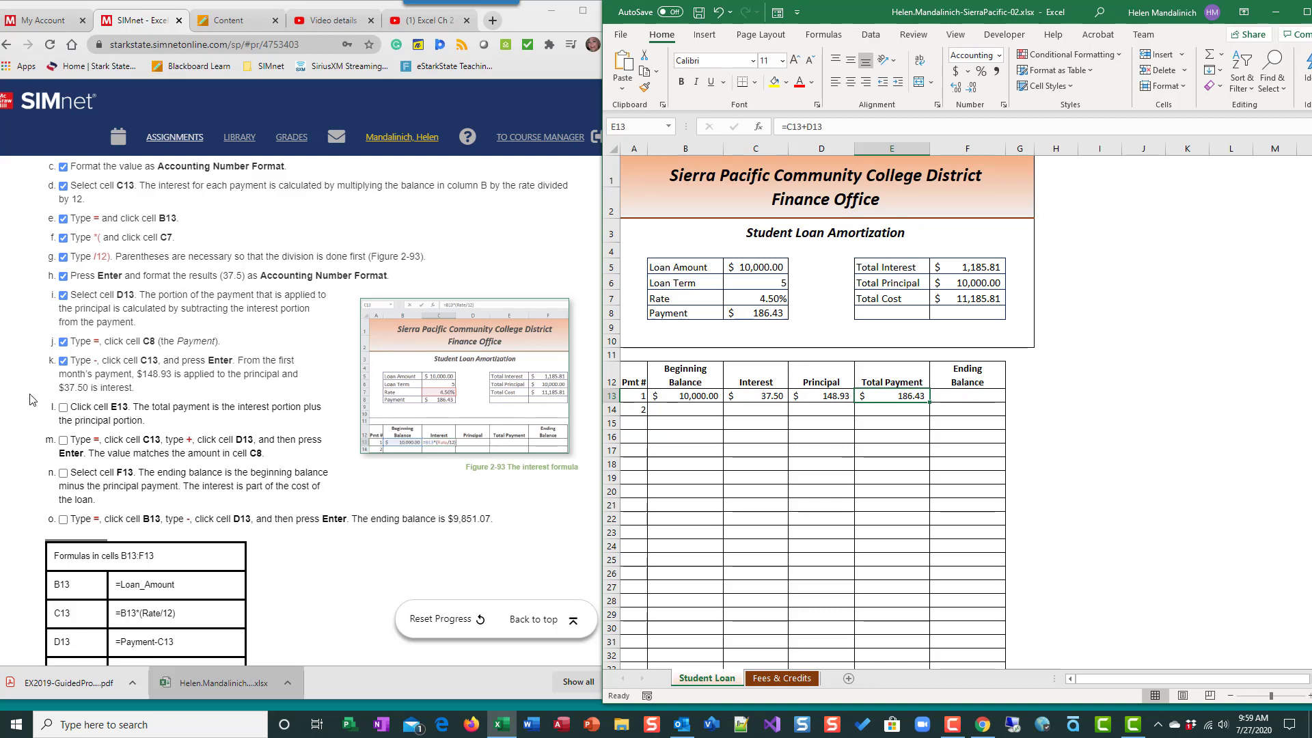
{"action": "left_click", "coordinate": [63, 406]}
{"action": "left_click", "coordinate": [63, 440]}
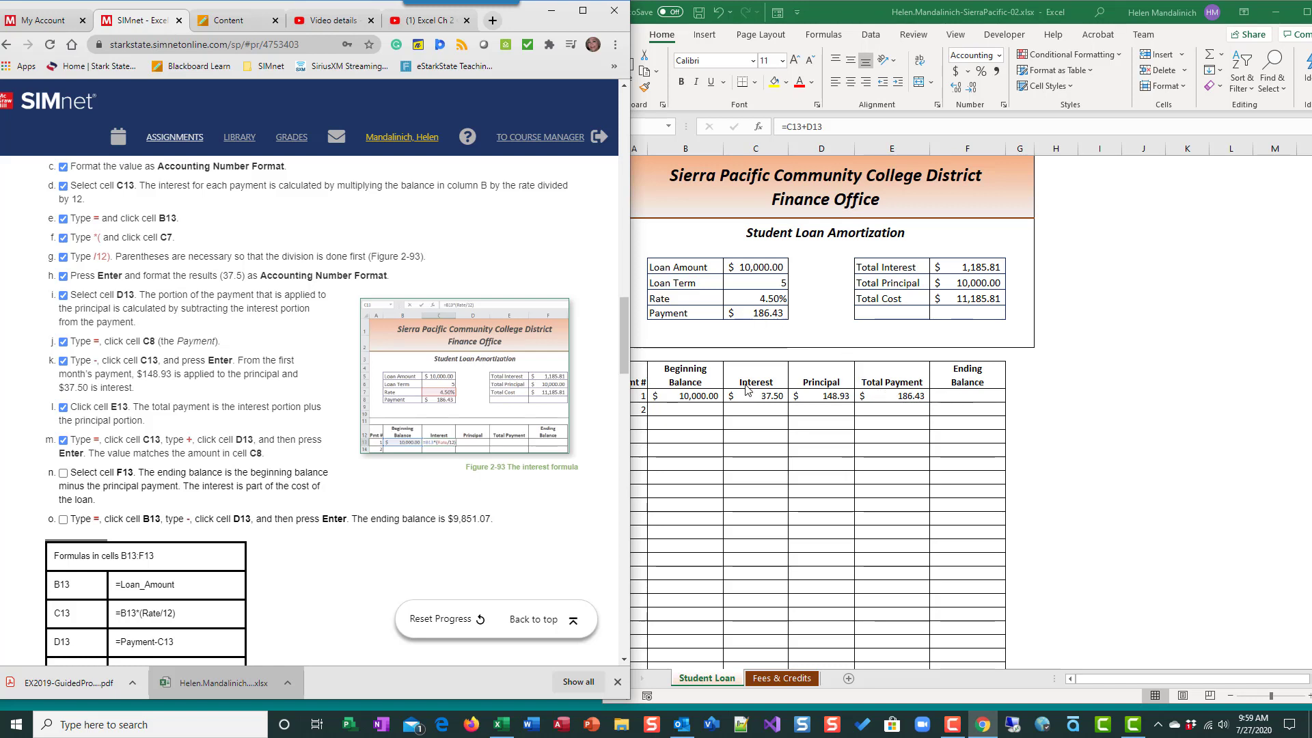
- Calculate the ending balance in cell F13 as =B13-D13, and check off item o of task 6 in SIMnet
{"action": "left_click", "coordinate": [967, 396]}
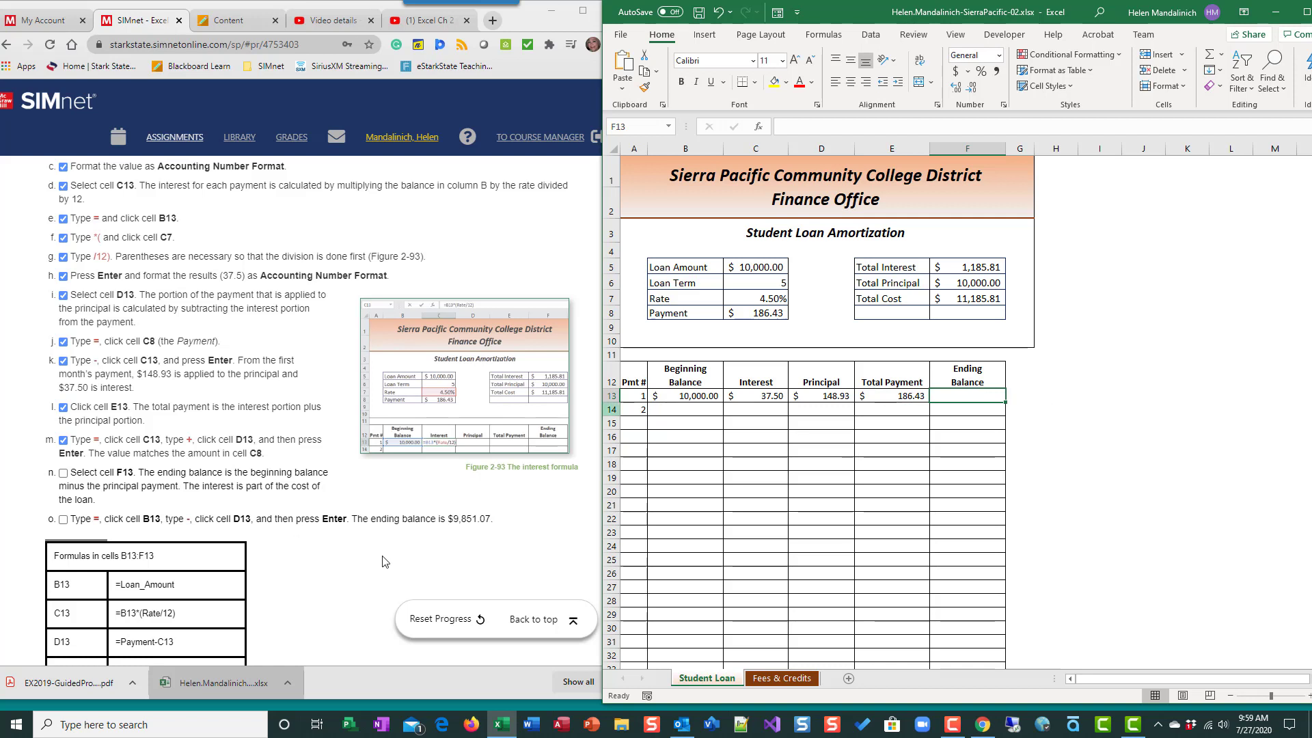
{"action": "scroll", "coordinate": [383, 561], "scroll_direction": "down", "scroll_amount": 1}
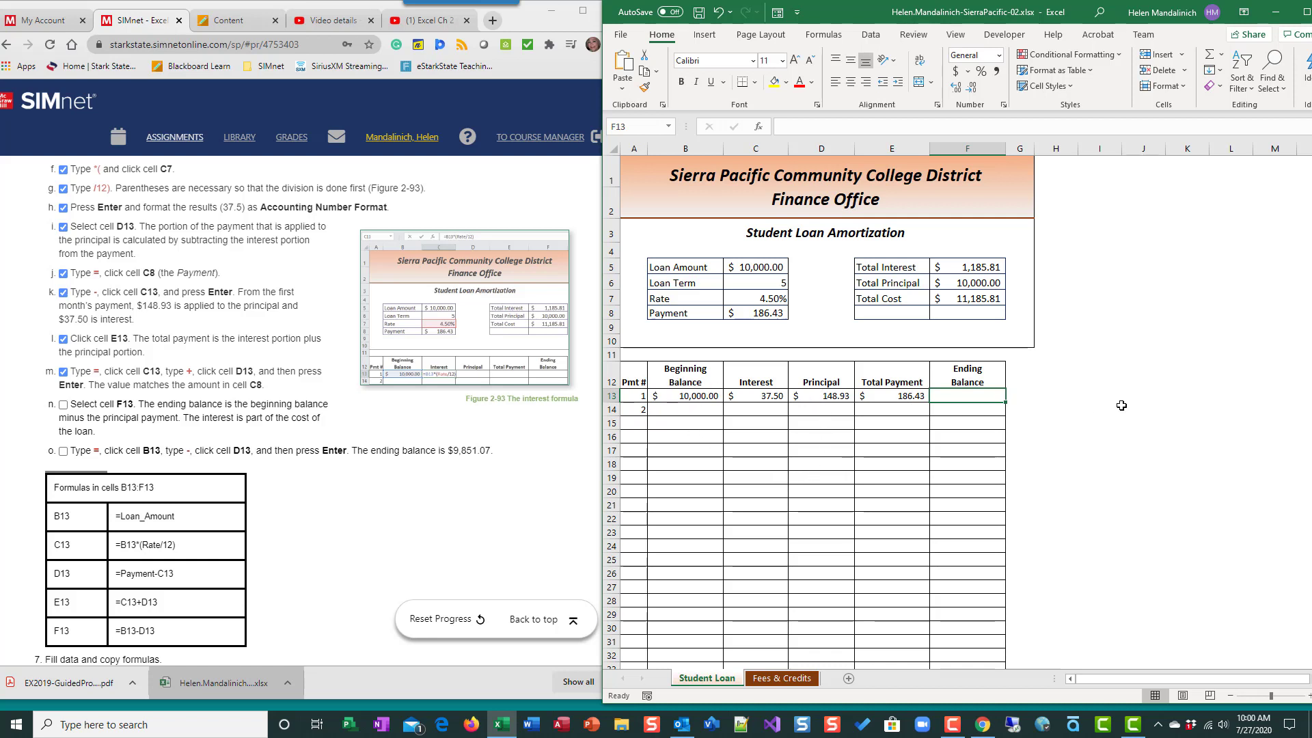
{"action": "type", "text": "="}
{"action": "left_click", "coordinate": [705, 396]}
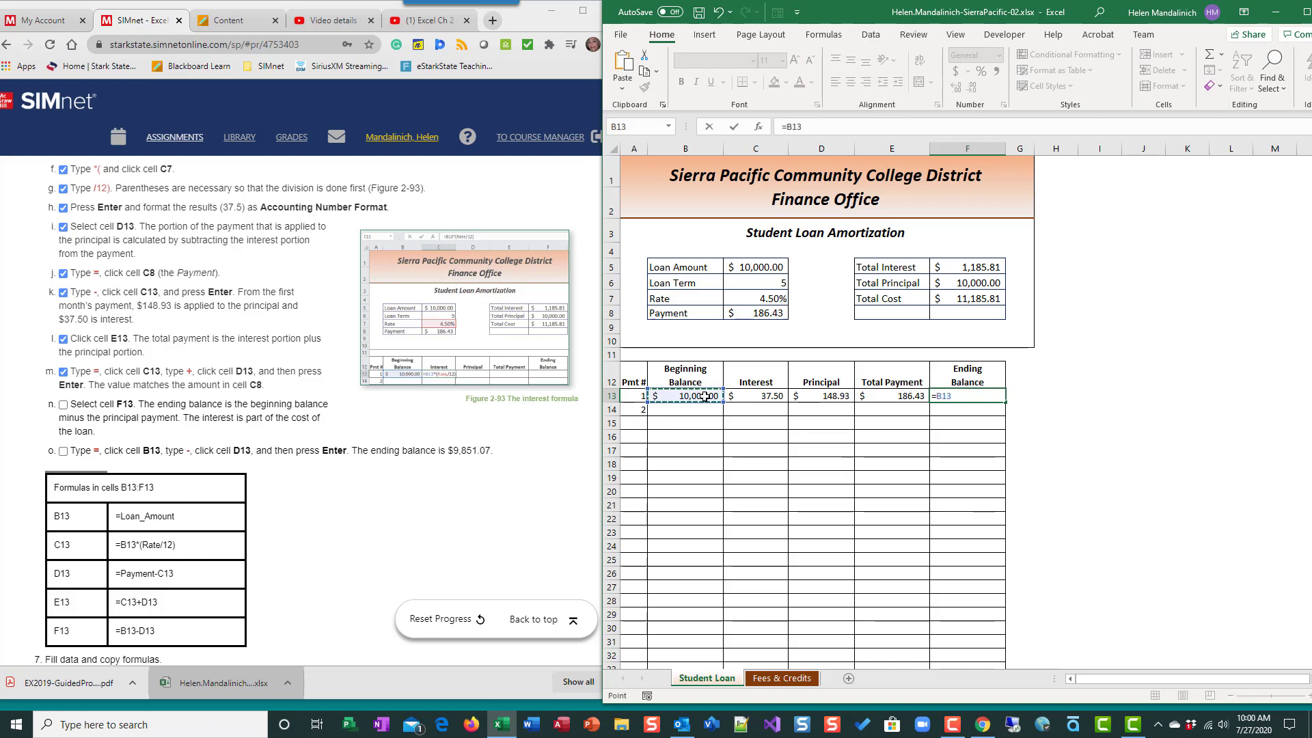
{"action": "type", "text": "-"}
{"action": "left_click", "coordinate": [821, 394]}
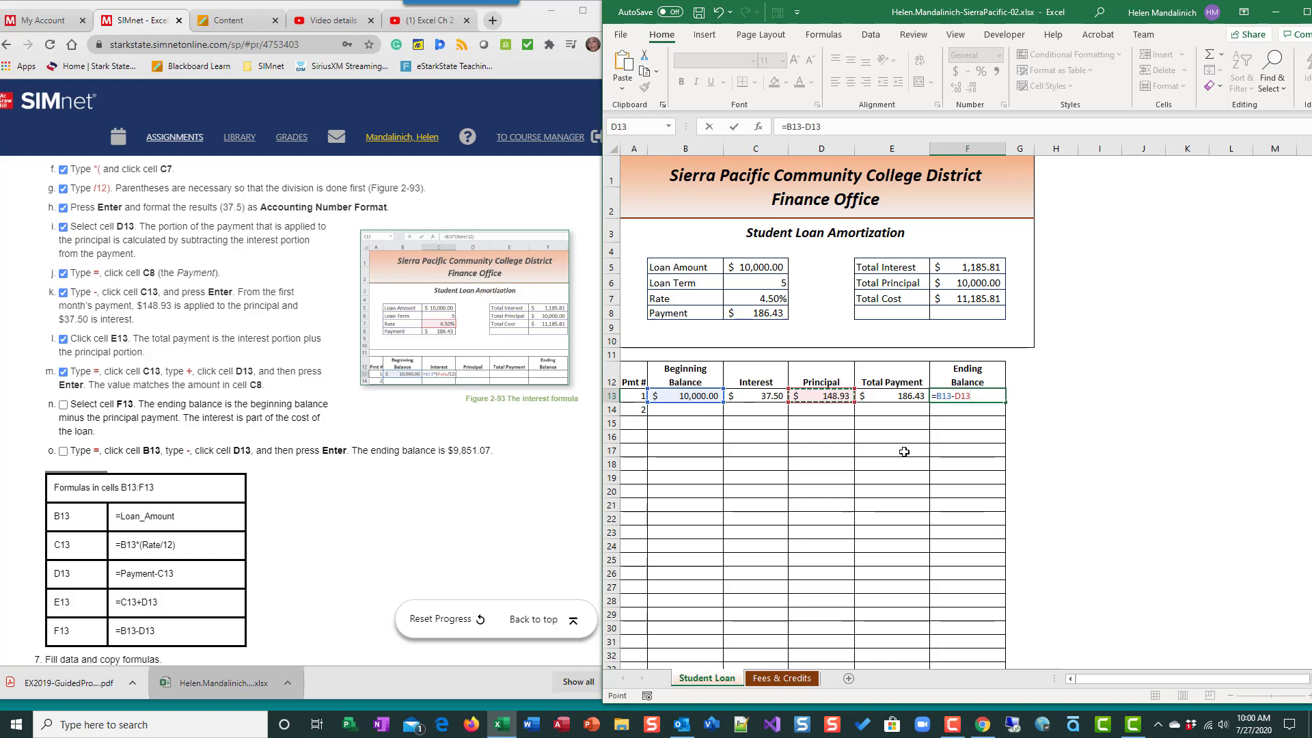
{"action": "key", "text": "Return"}
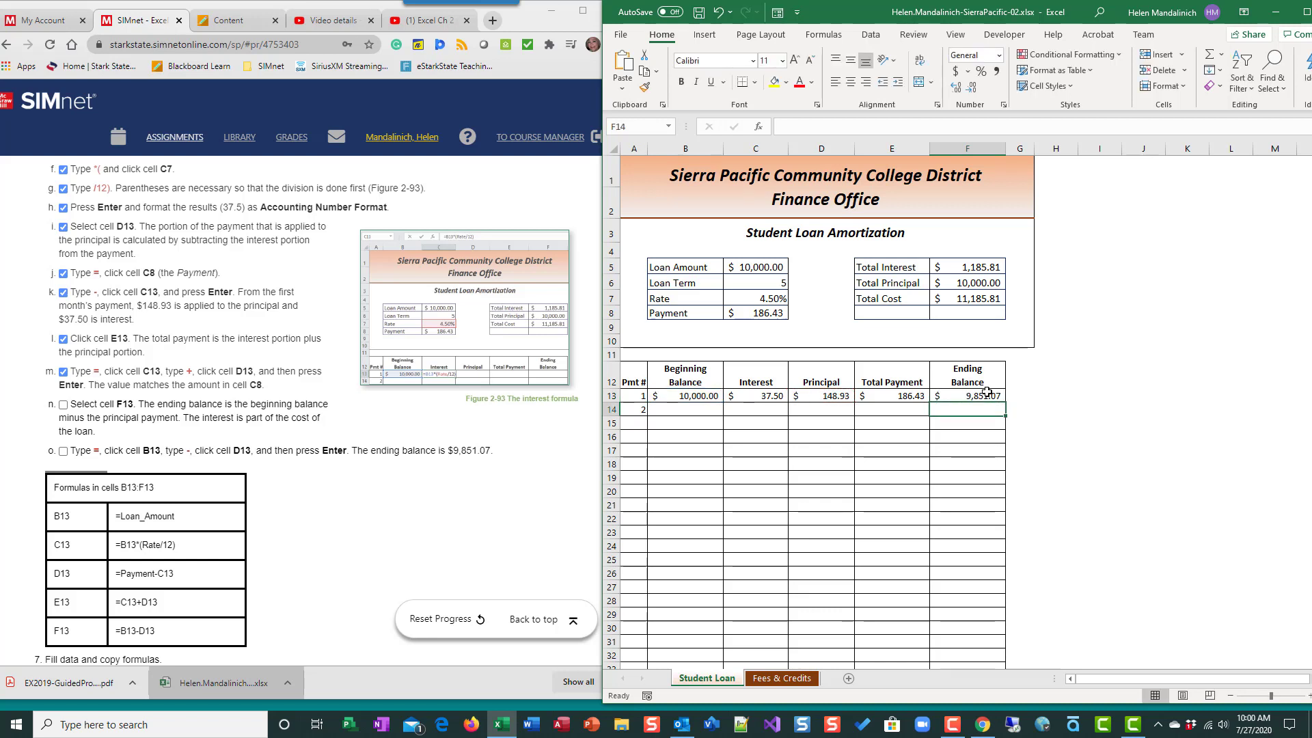
{"action": "left_click", "coordinate": [61, 451]}
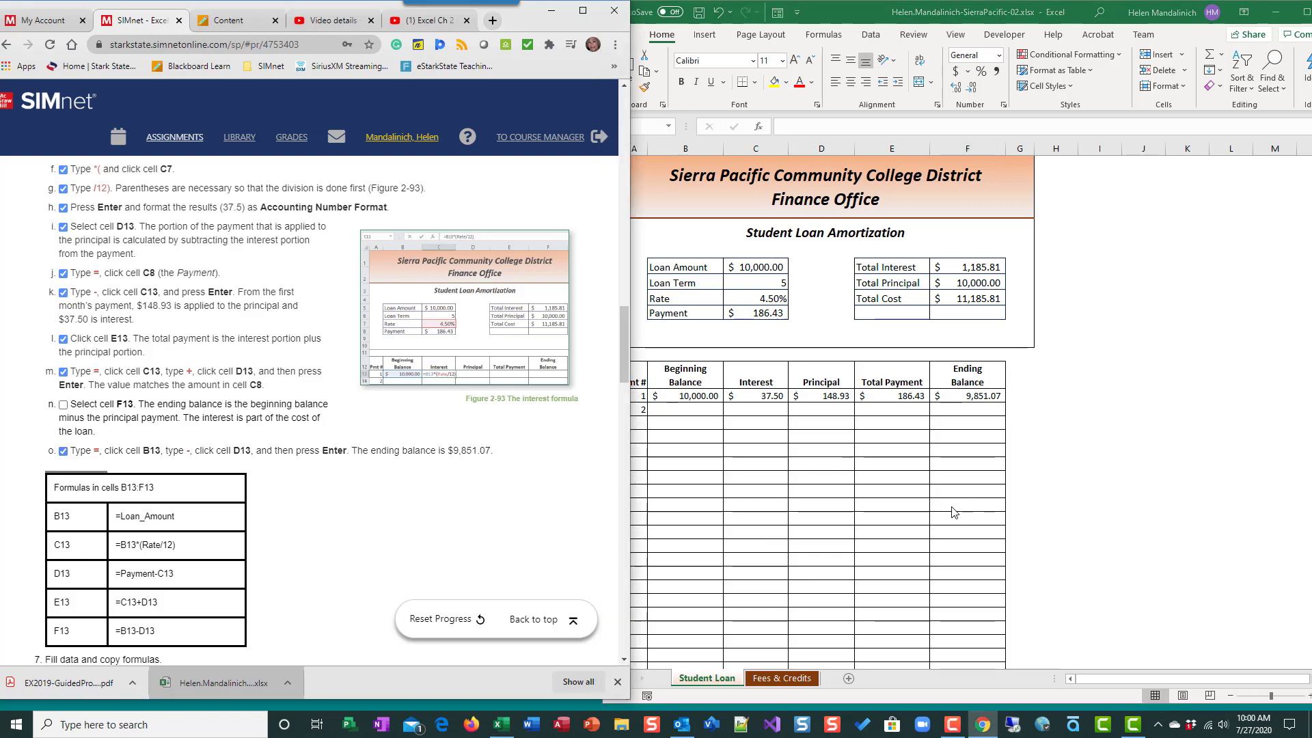
- Display the formulas in the Excel worksheet, compare B13:F13 with the SIMnet formula list, and return the sheet to showing values
{"action": "scroll", "coordinate": [954, 512], "scroll_direction": "down", "scroll_amount": 2}
{"action": "scroll", "coordinate": [433, 470], "scroll_direction": "up", "scroll_amount": 3}
{"action": "scroll", "coordinate": [770, 436], "scroll_direction": "up", "scroll_amount": 1}
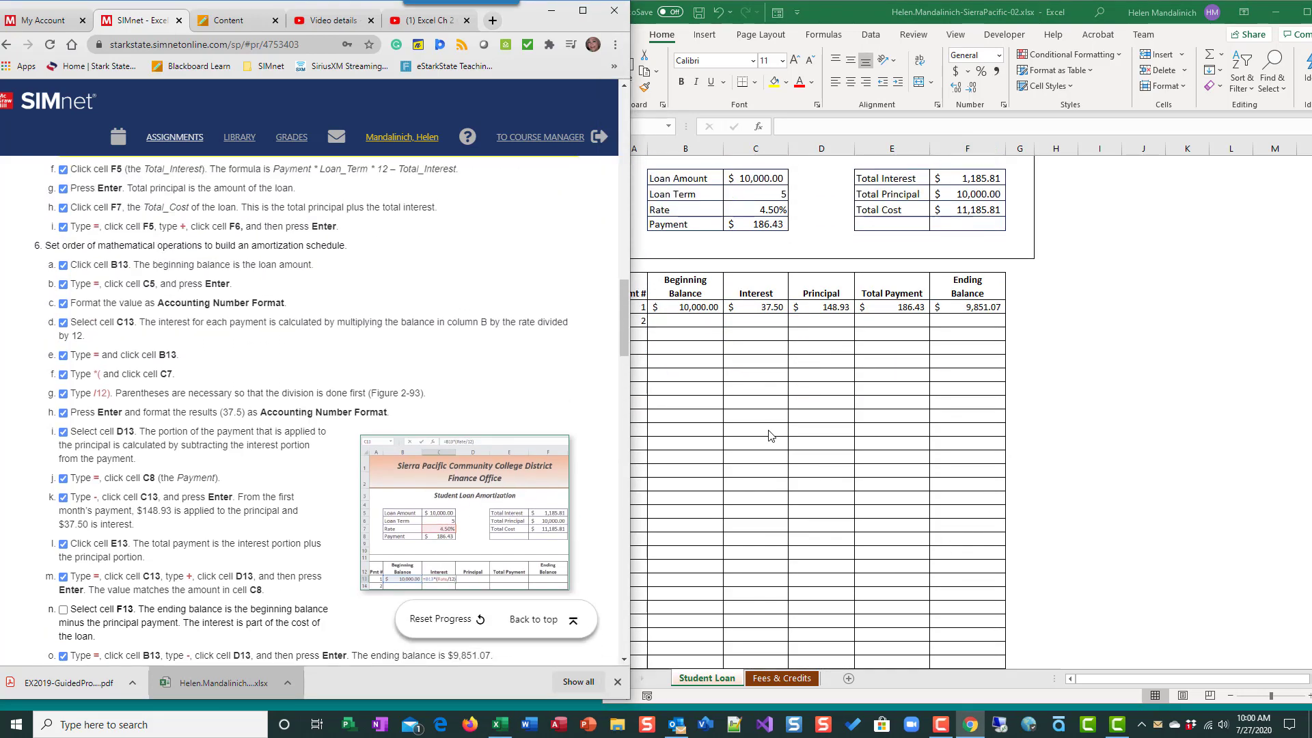
{"action": "scroll", "coordinate": [113, 349], "scroll_direction": "down", "scroll_amount": 5}
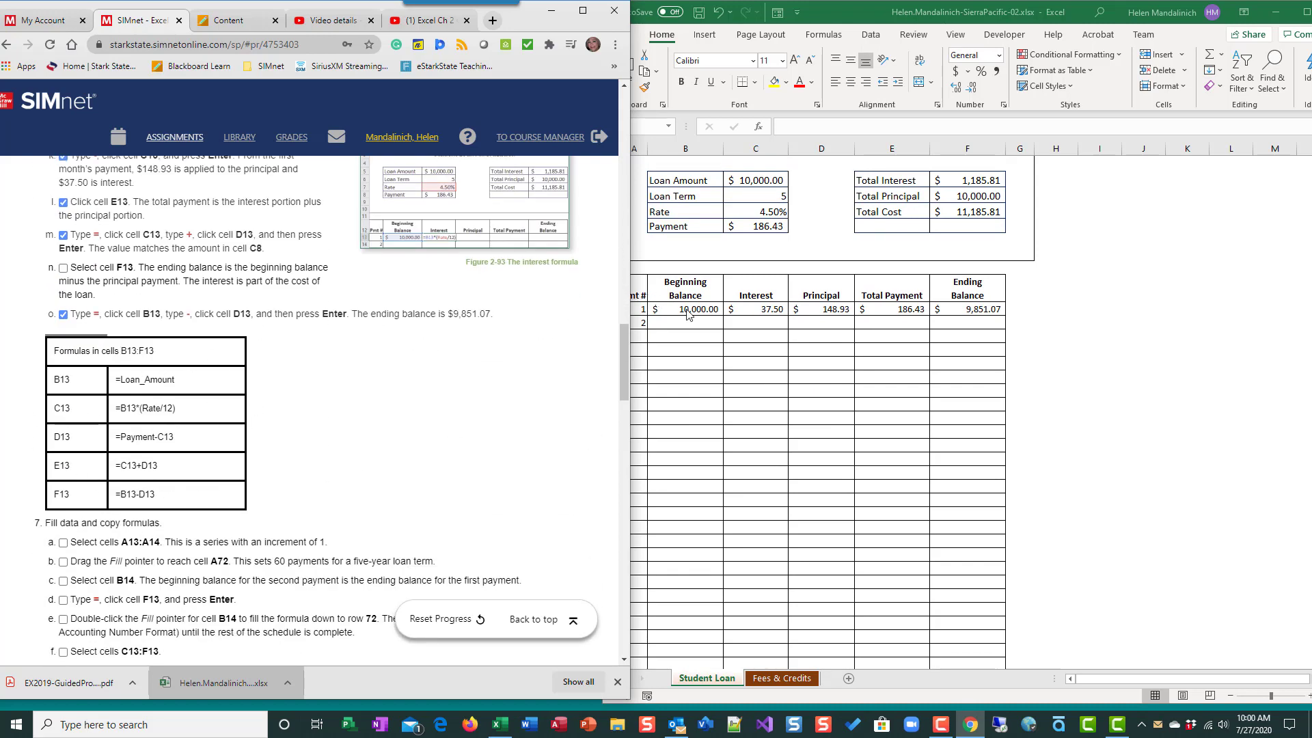
{"action": "key", "text": "alt+Tab"}
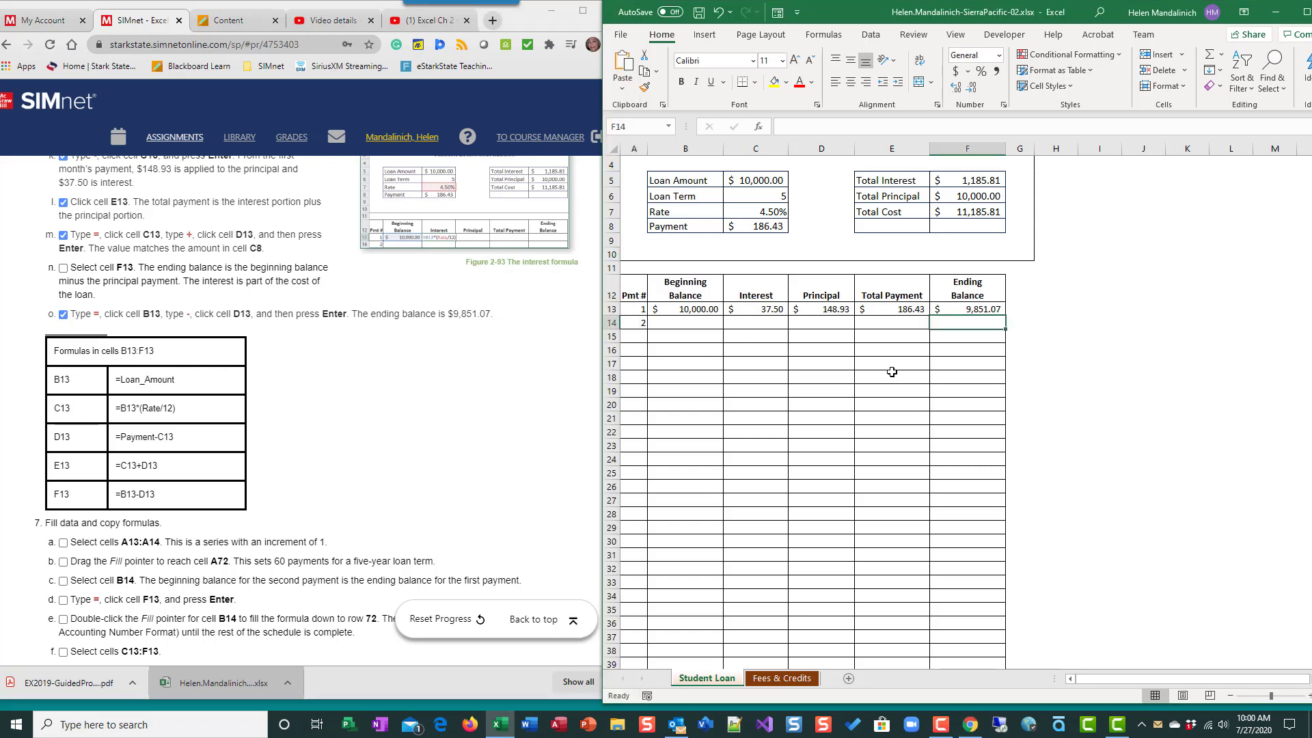
{"action": "key", "text": "ctrl+grave"}
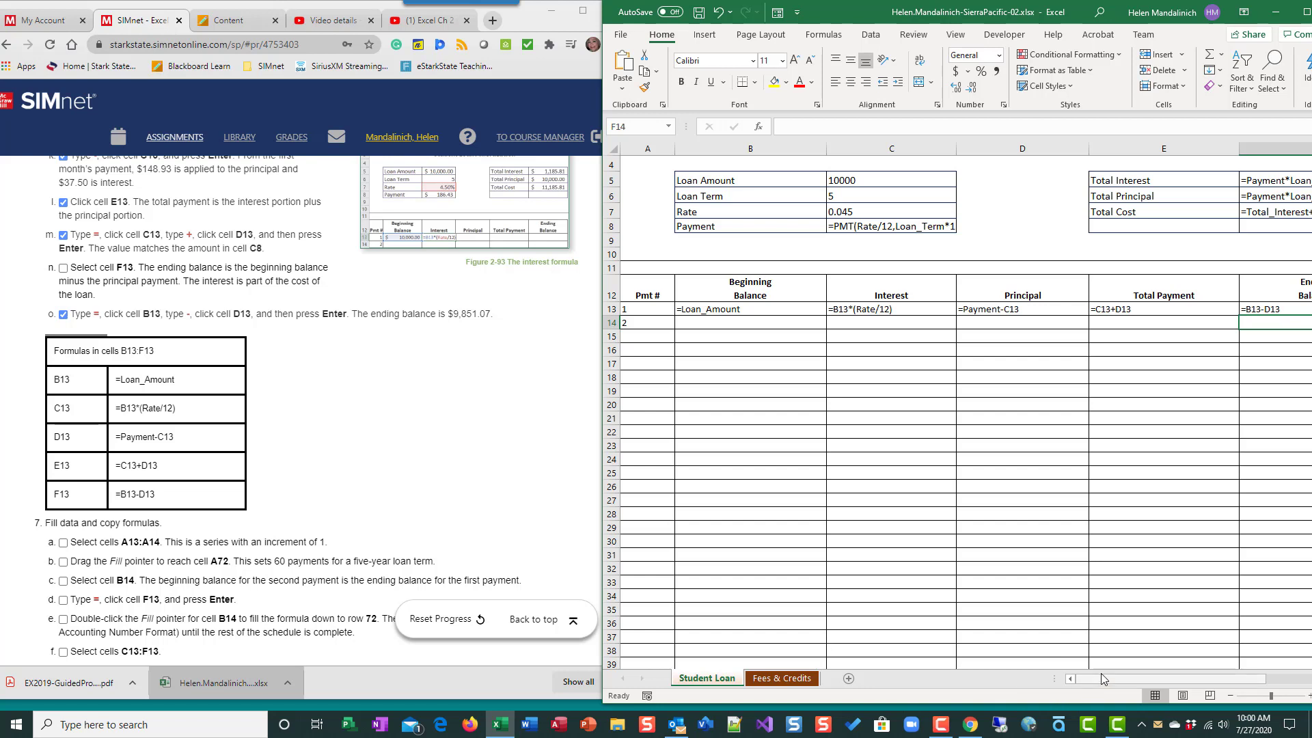
{"action": "left_click", "coordinate": [824, 34]}
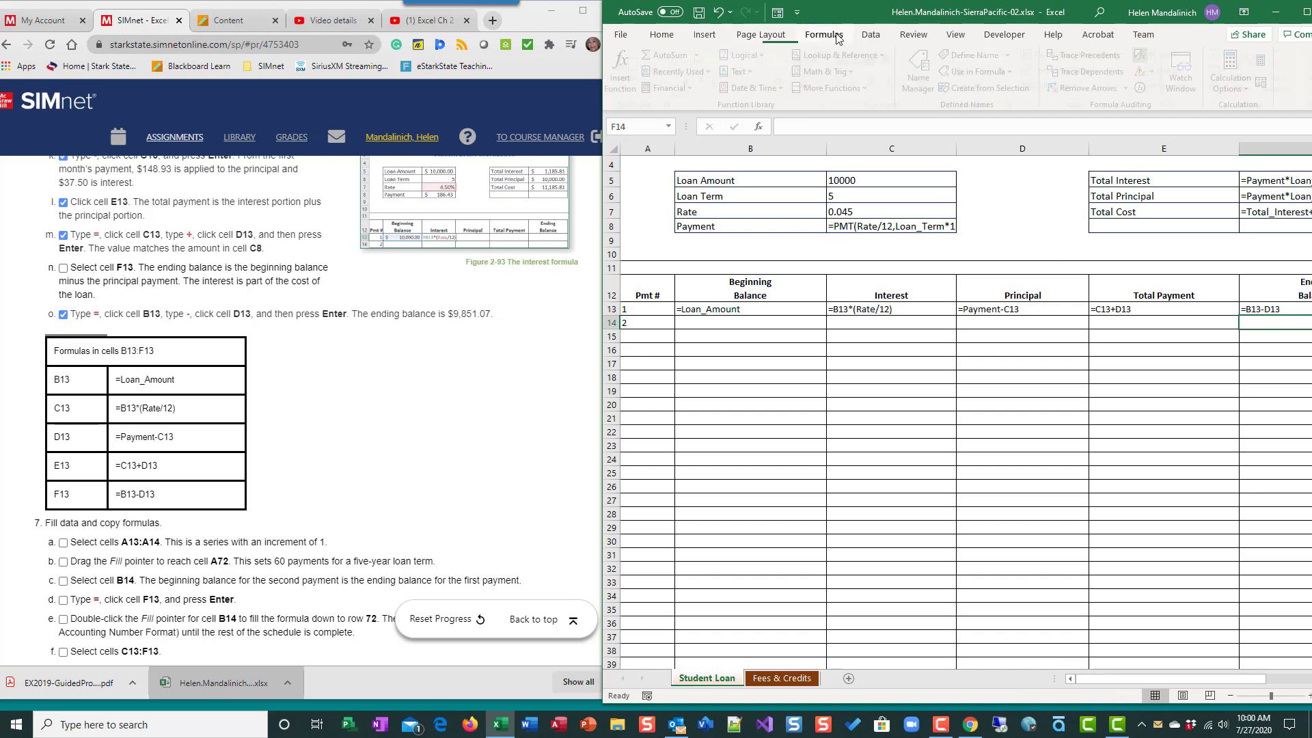
{"action": "left_click_drag", "start_coordinate": [1126, 681], "coordinate": [1134, 683]}
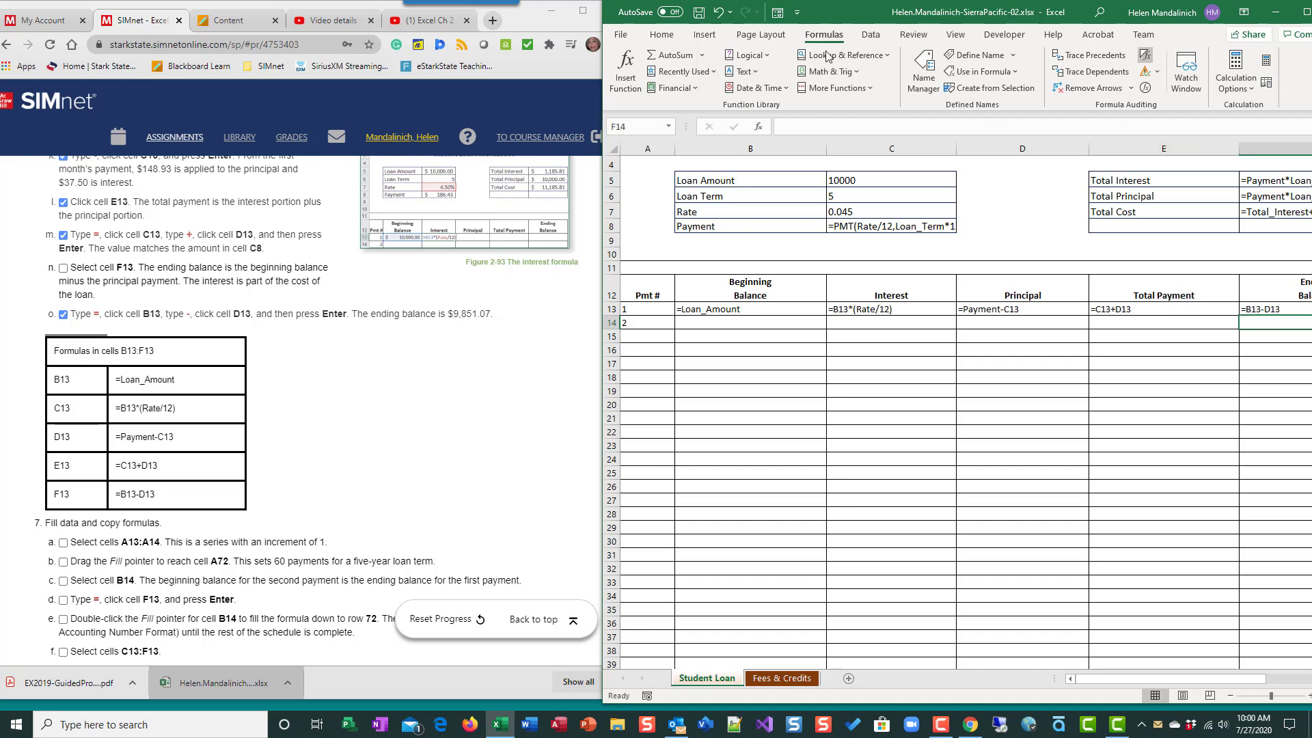
{"action": "left_click", "coordinate": [1145, 54]}
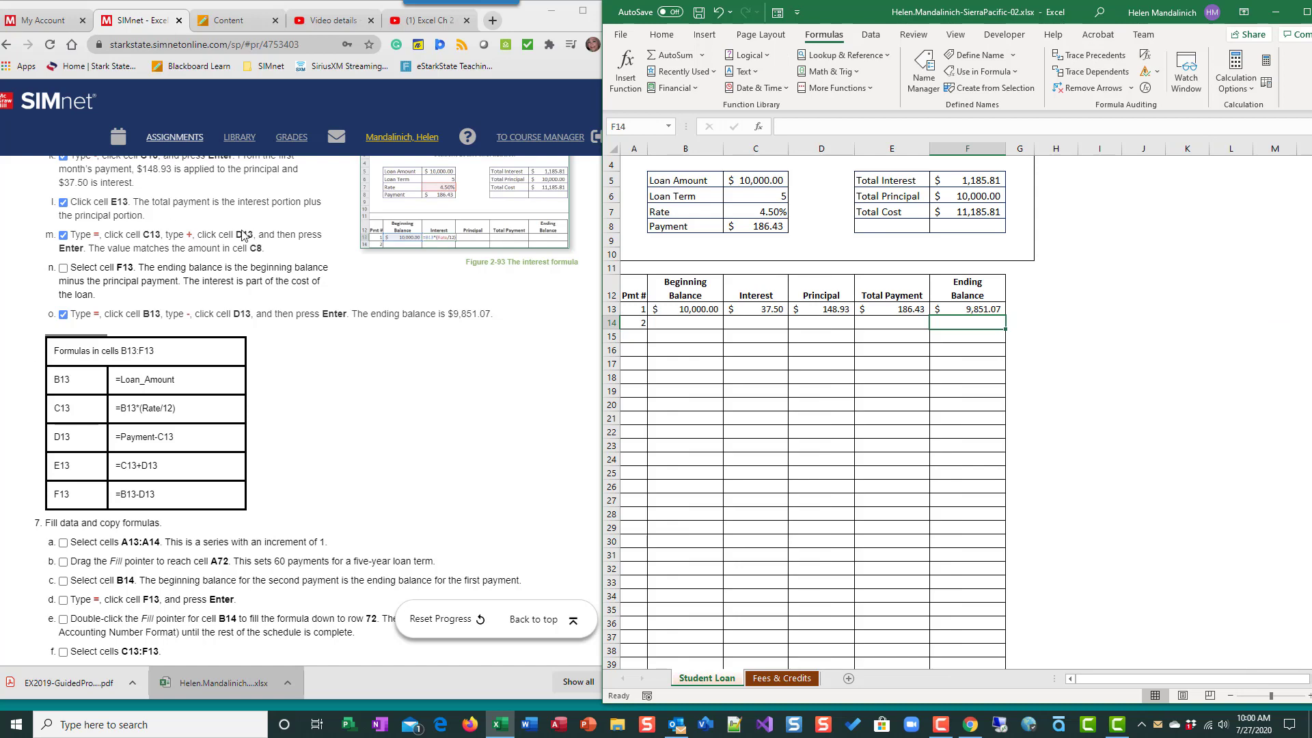
- Check off item n of task 6 in SIMnet and review the instructions for task 7, Fill data and copy formulas
{"action": "left_click", "coordinate": [69, 271]}
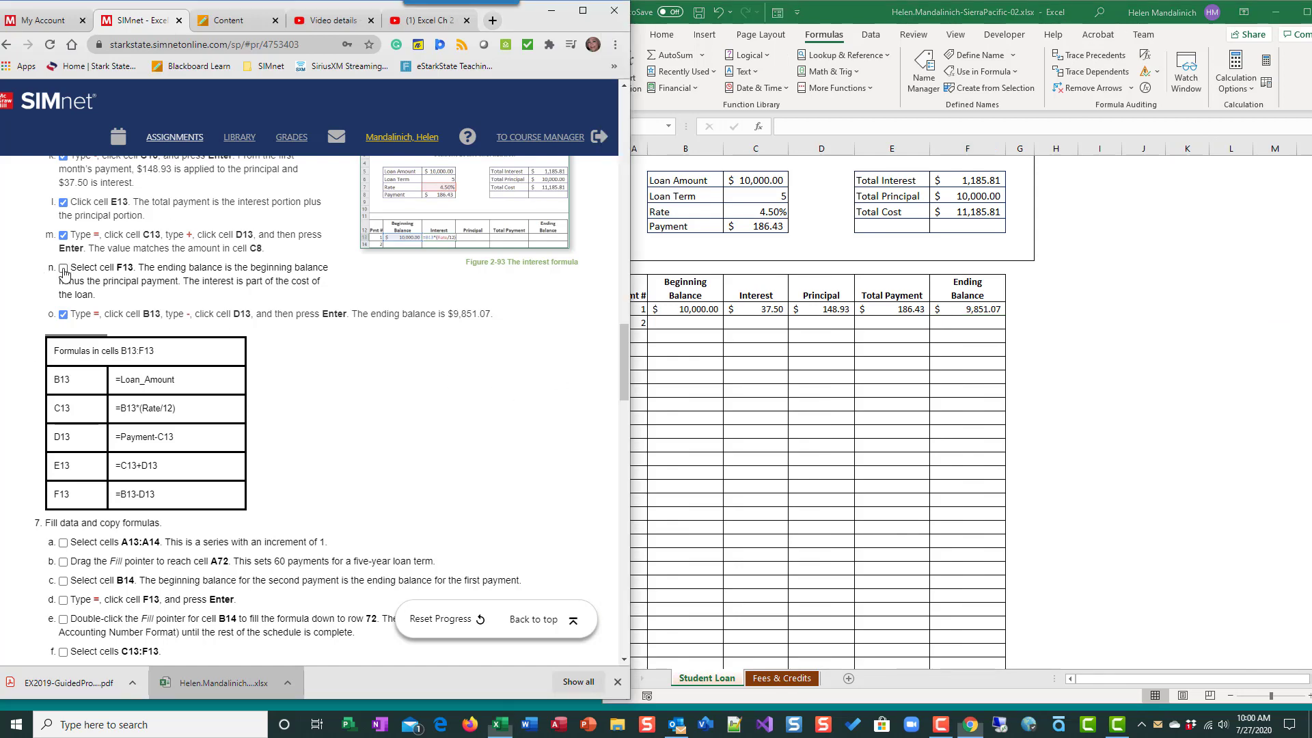
{"action": "scroll", "coordinate": [401, 468], "scroll_direction": "down", "scroll_amount": 3}
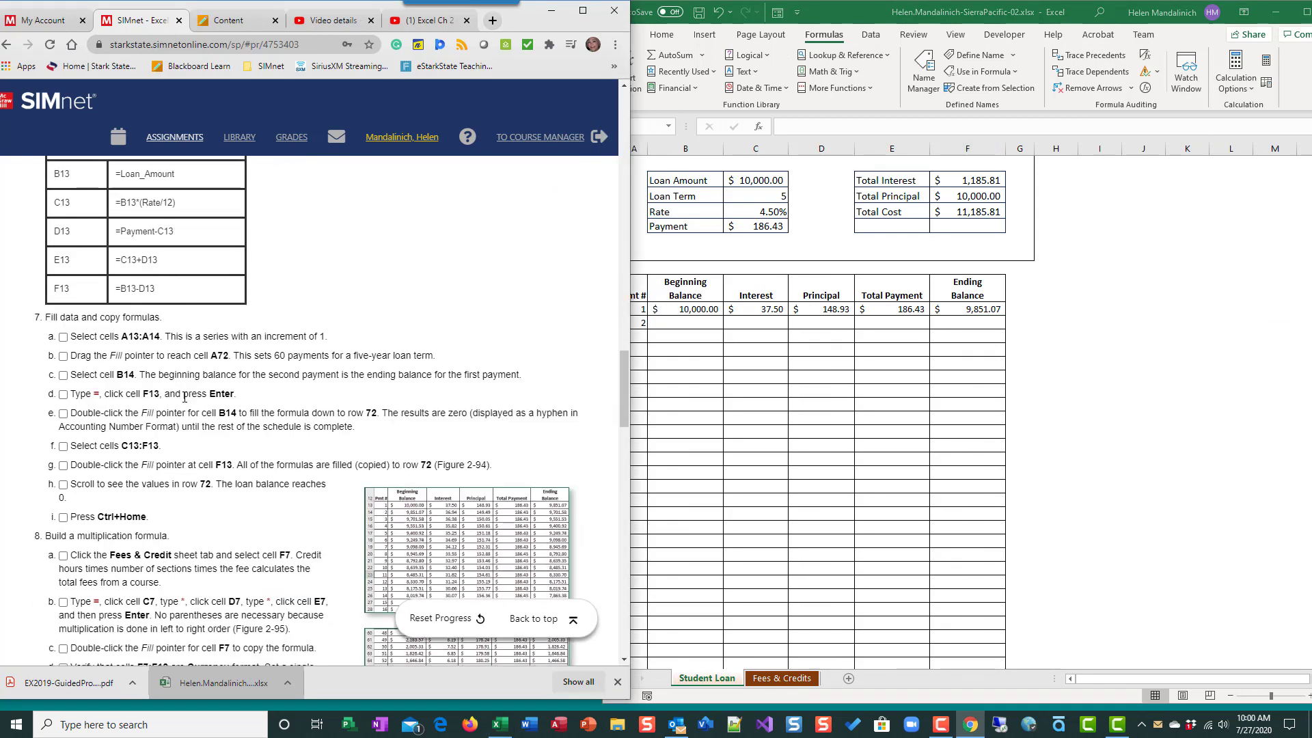
{"action": "scroll", "coordinate": [400, 468], "scroll_direction": "down", "scroll_amount": 2}
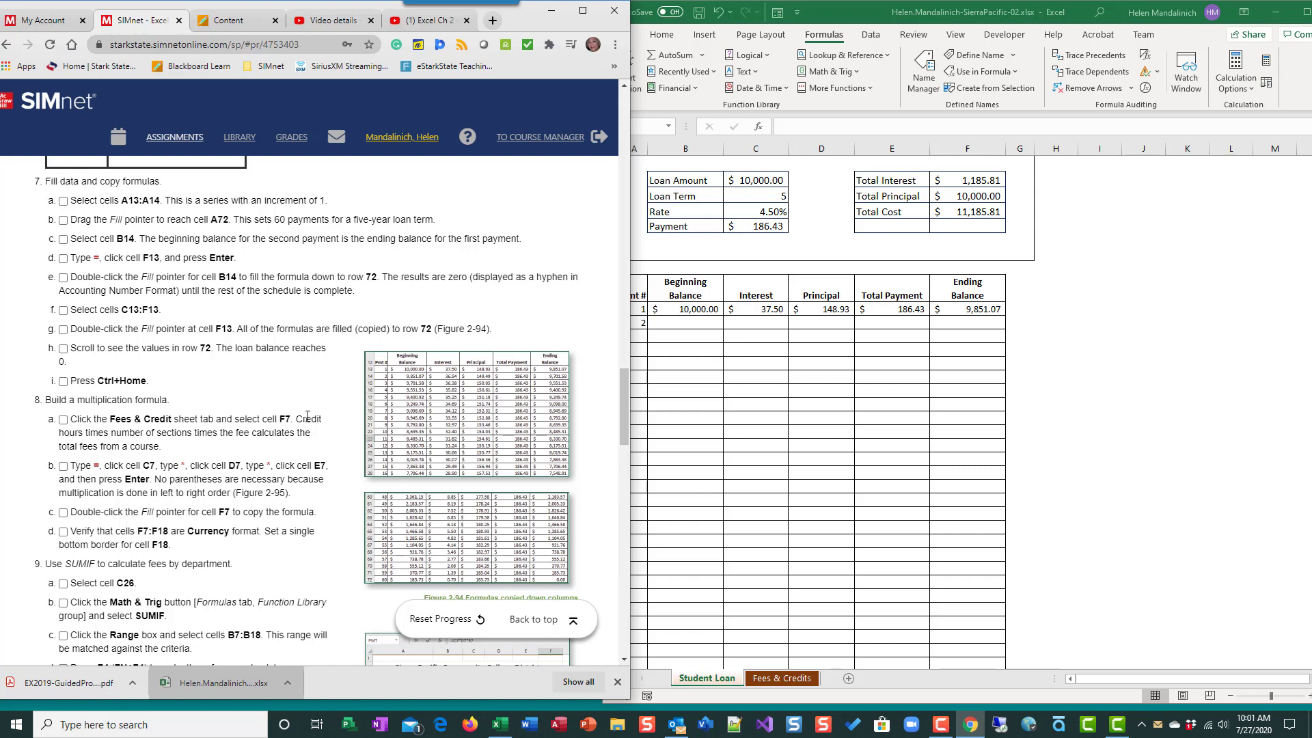
{"action": "scroll", "coordinate": [308, 416], "scroll_direction": "down", "scroll_amount": 1}
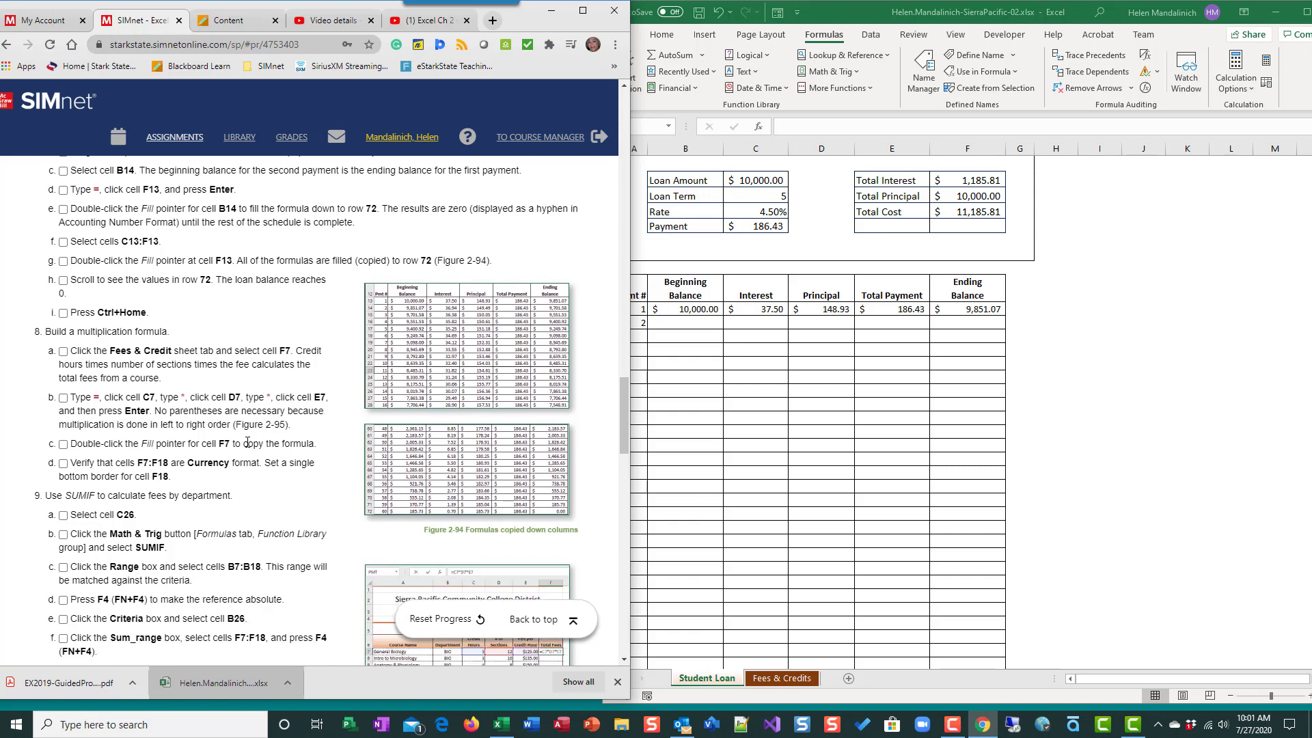
{"action": "scroll", "coordinate": [247, 442], "scroll_direction": "up", "scroll_amount": 1}
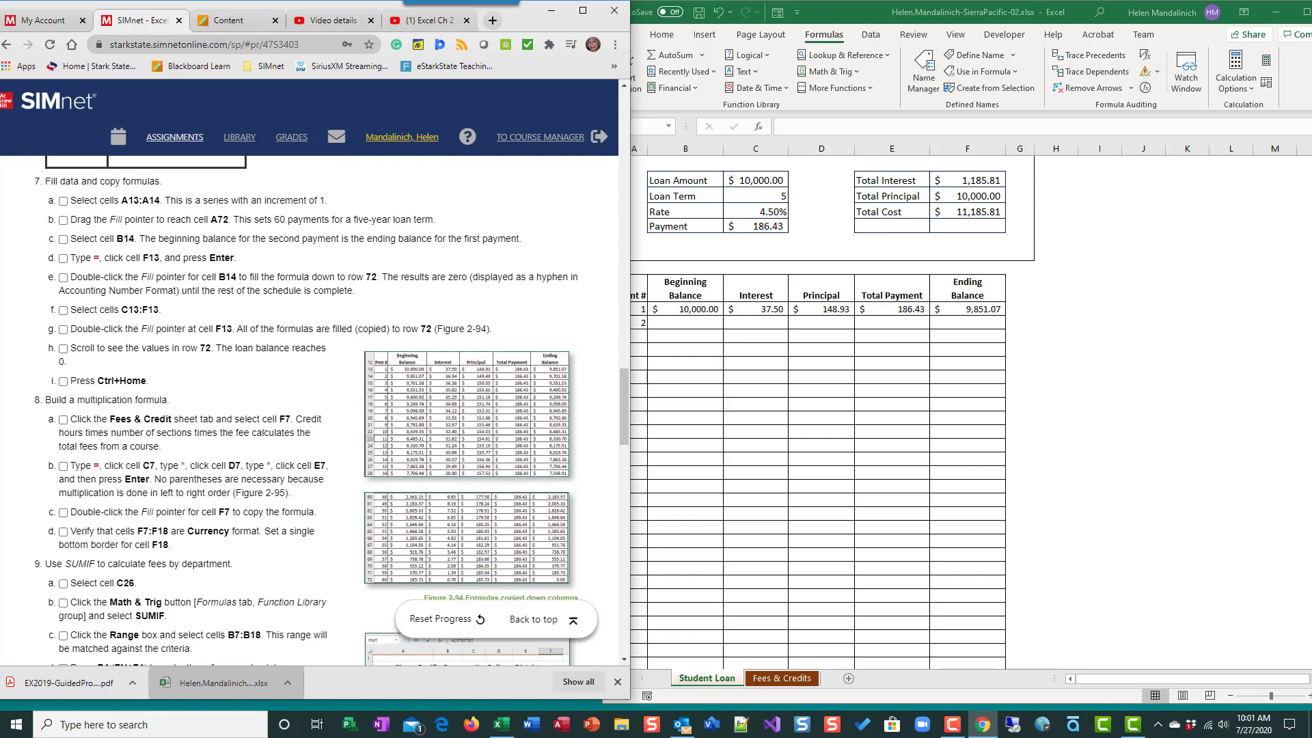